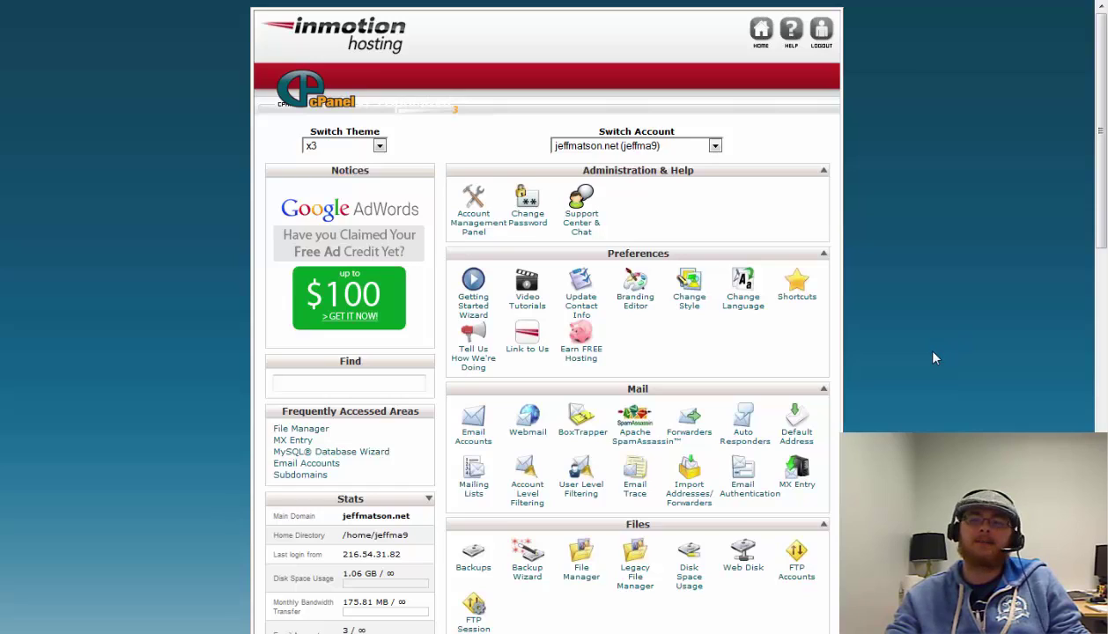
Scroll down to the Domains section and open the Subdomains page
scroll(936, 358, down, 3)
scroll(936, 357, down, 2)
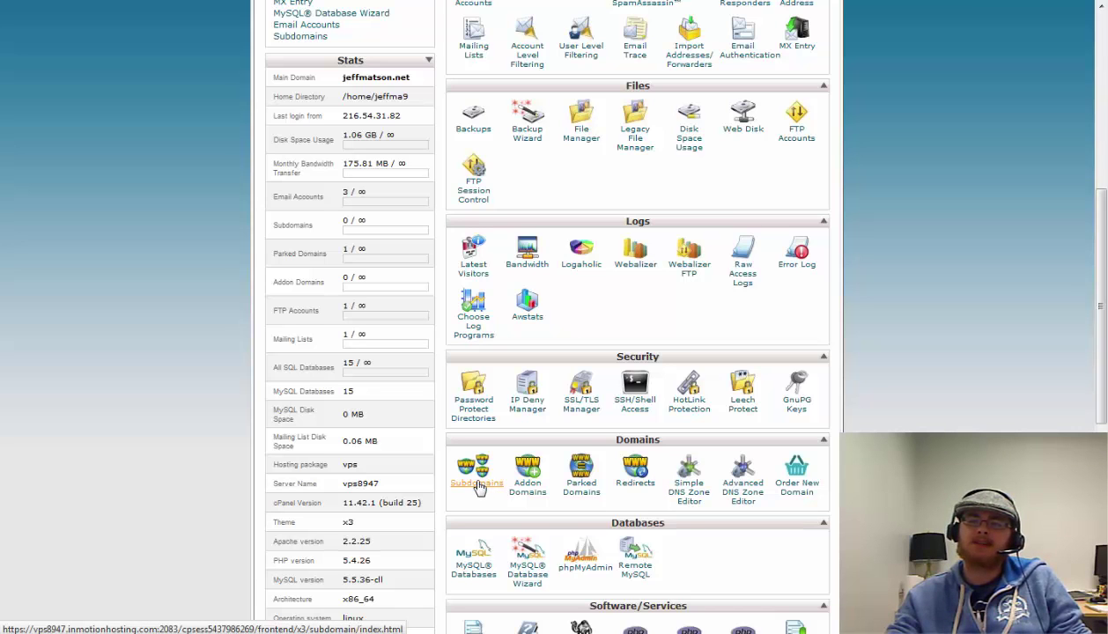
click(475, 483)
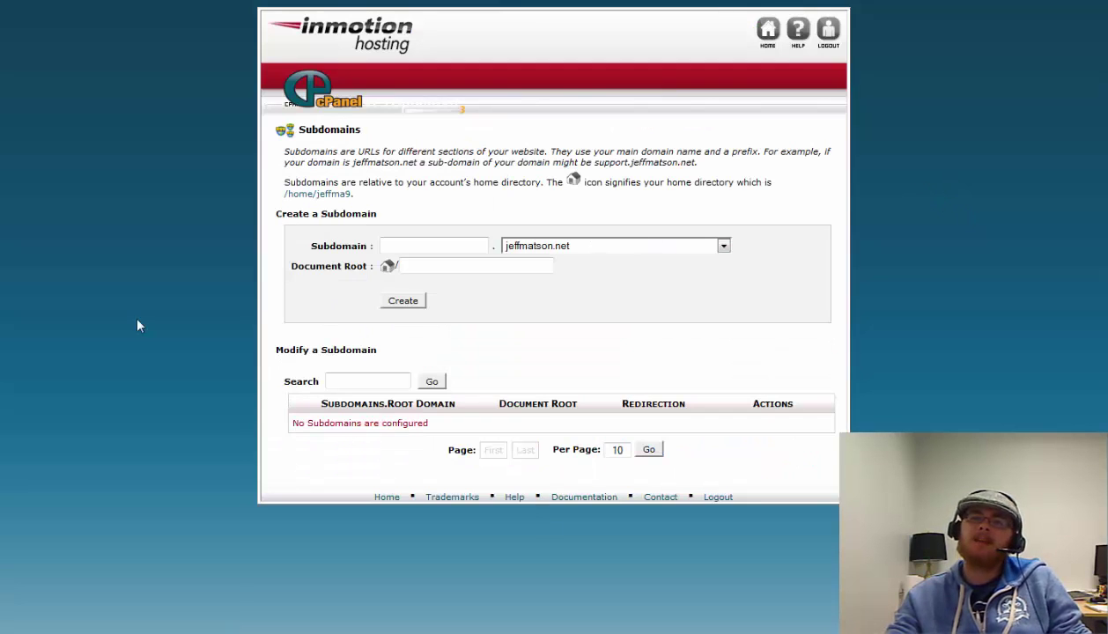
Create the subdomain 'test' with document root public_html/test
click(424, 241)
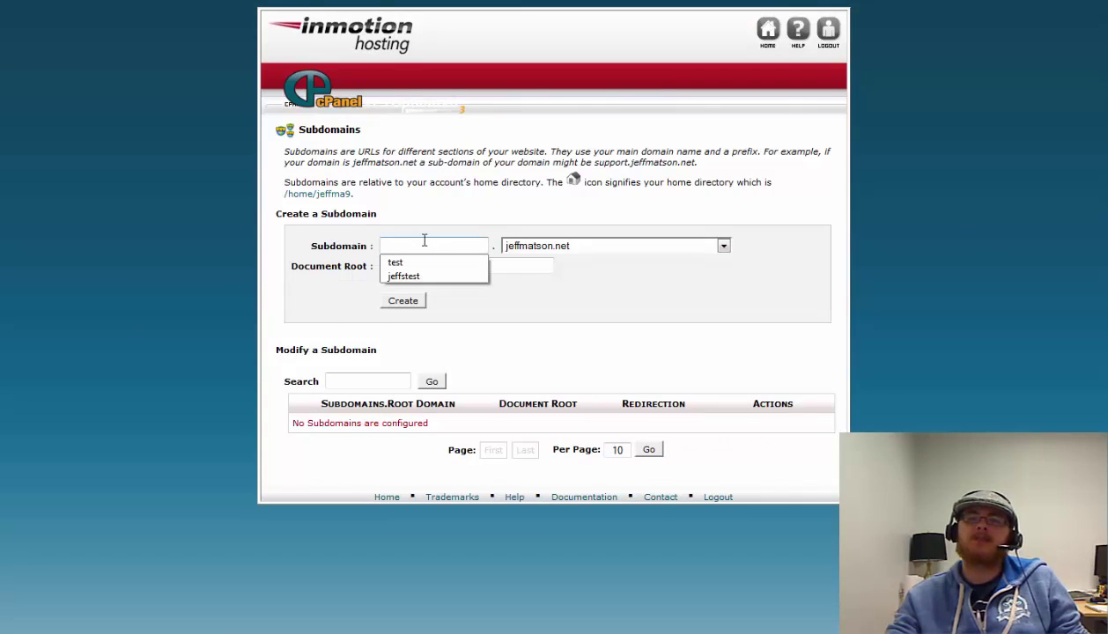
click(414, 251)
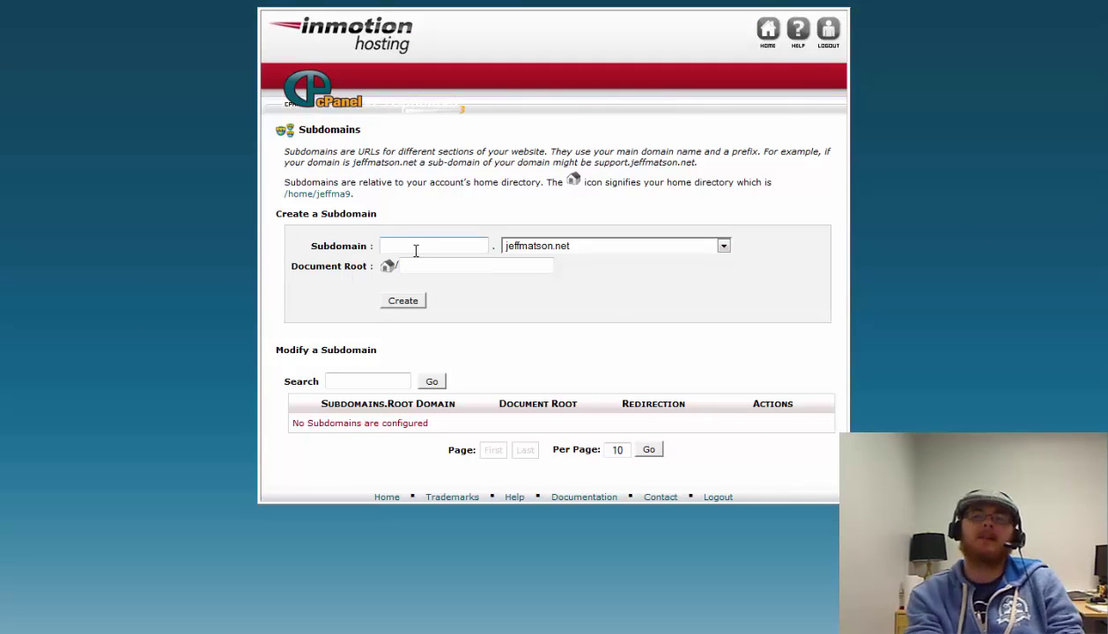
text(test)
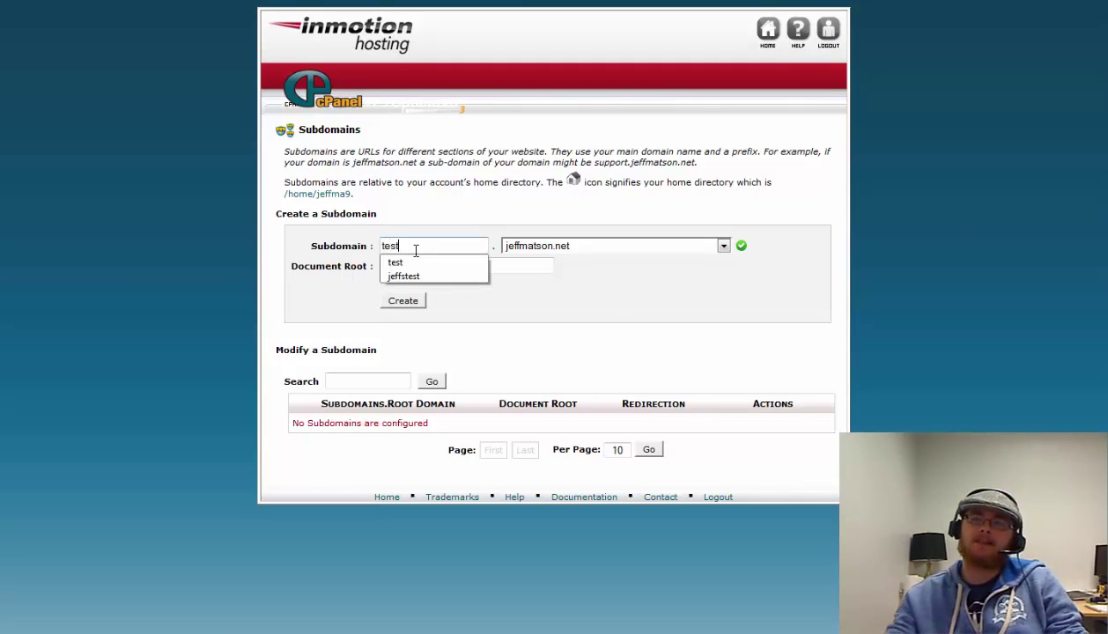
key(Down)
key(Return)
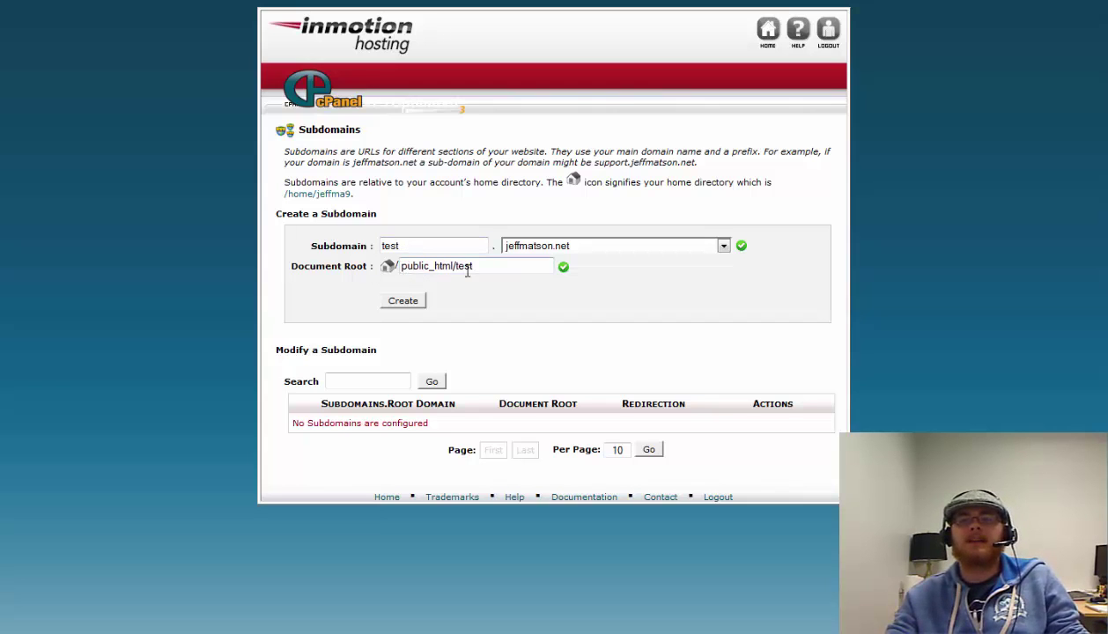
click(403, 302)
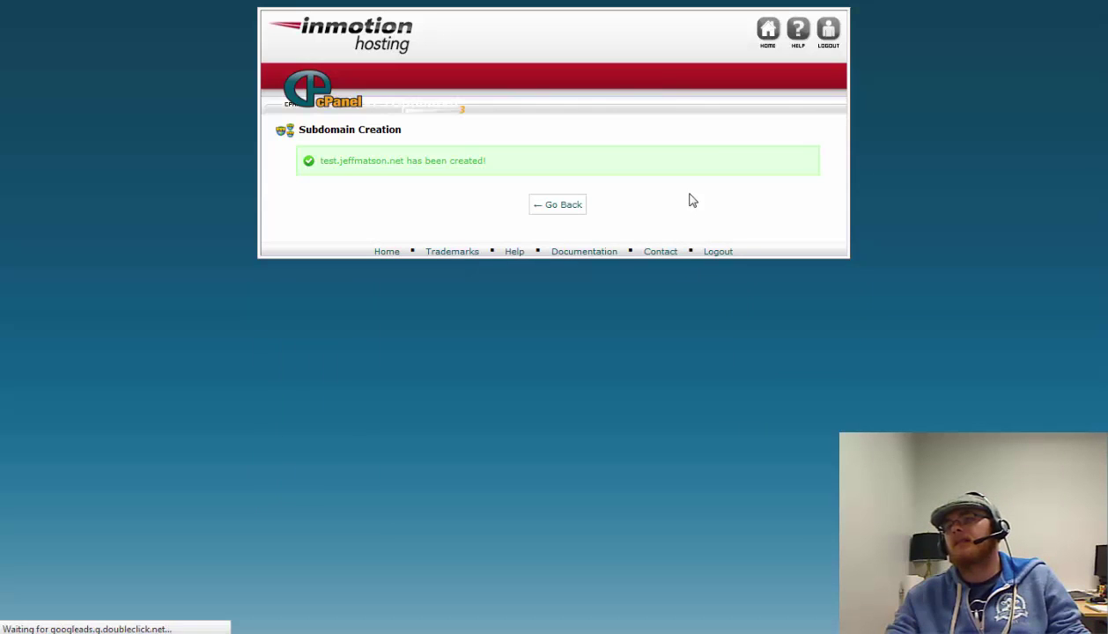
Leave the creation confirmation and return to the cPanel home dashboard
drag(319, 160, 396, 160)
click(448, 211)
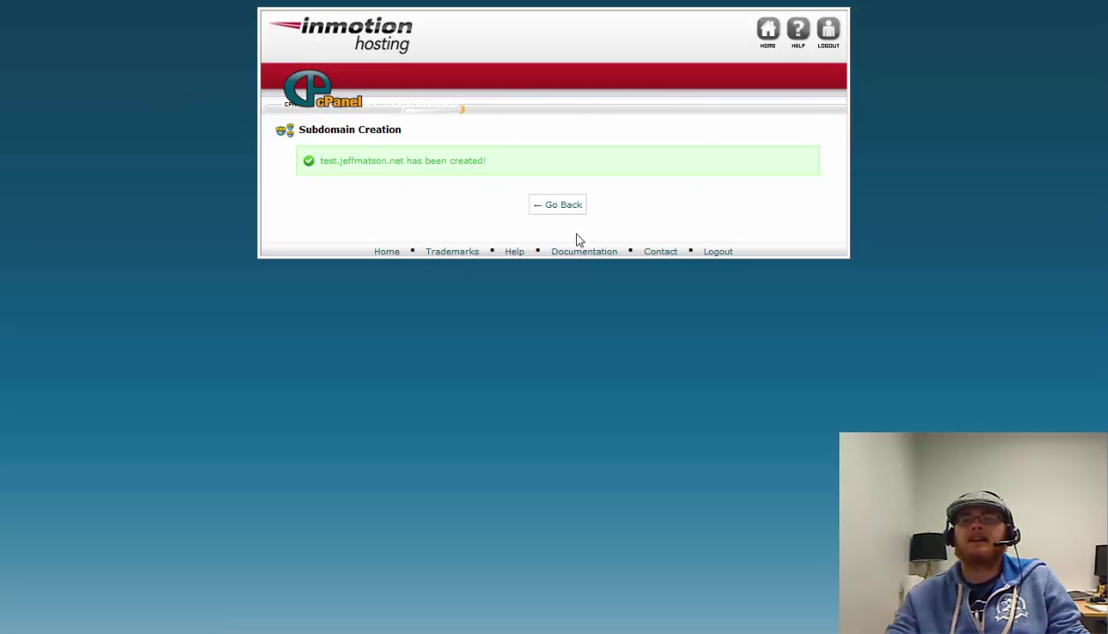
click(557, 208)
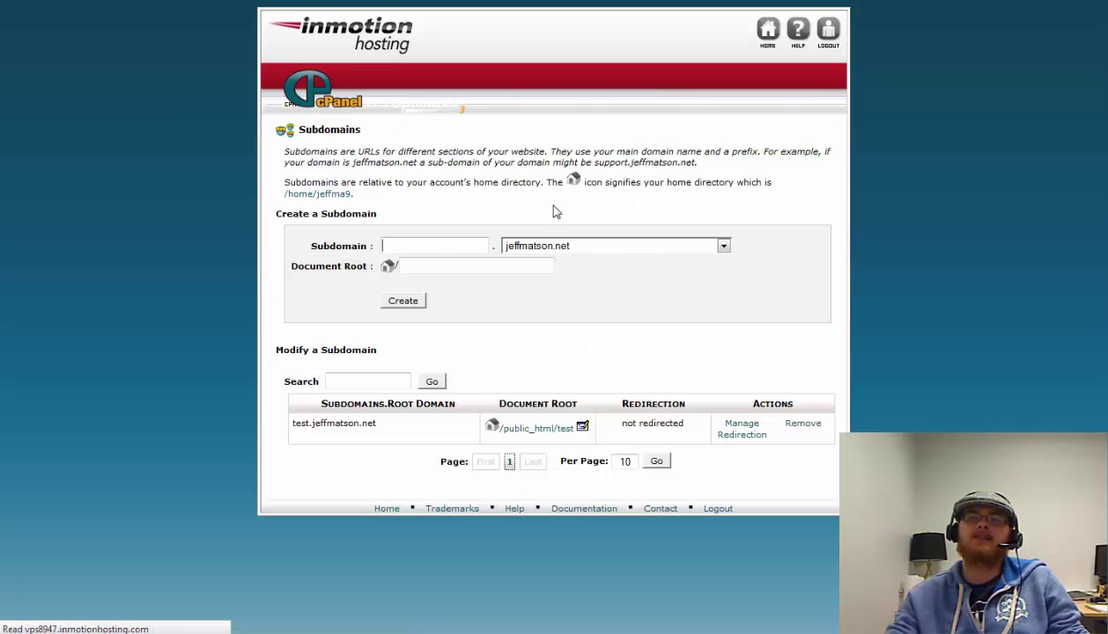
click(770, 34)
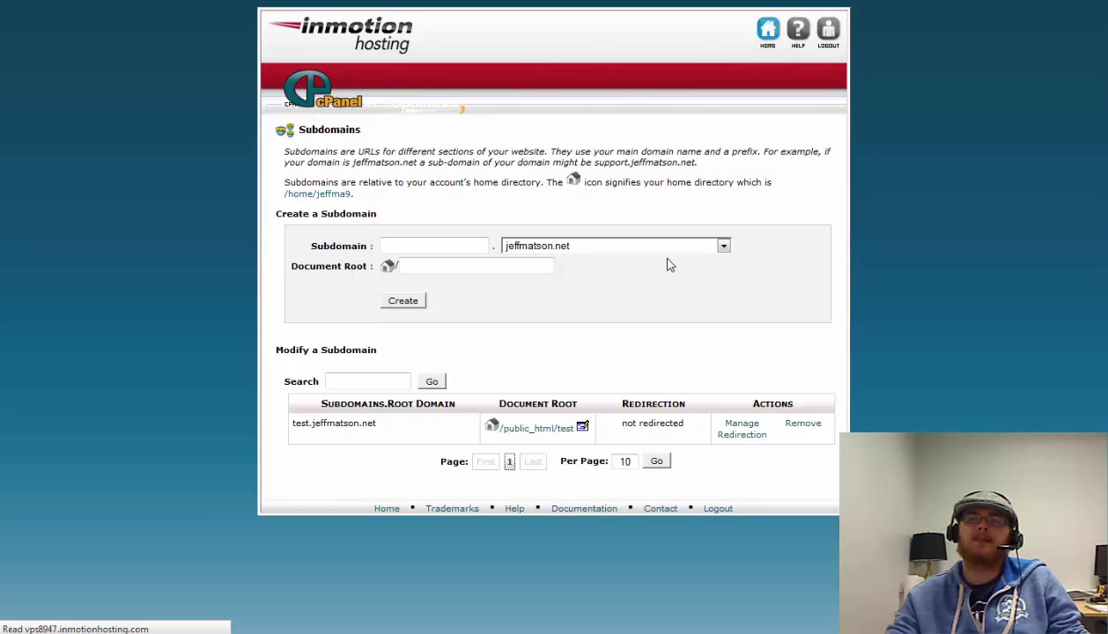
scroll(933, 278, down, 4)
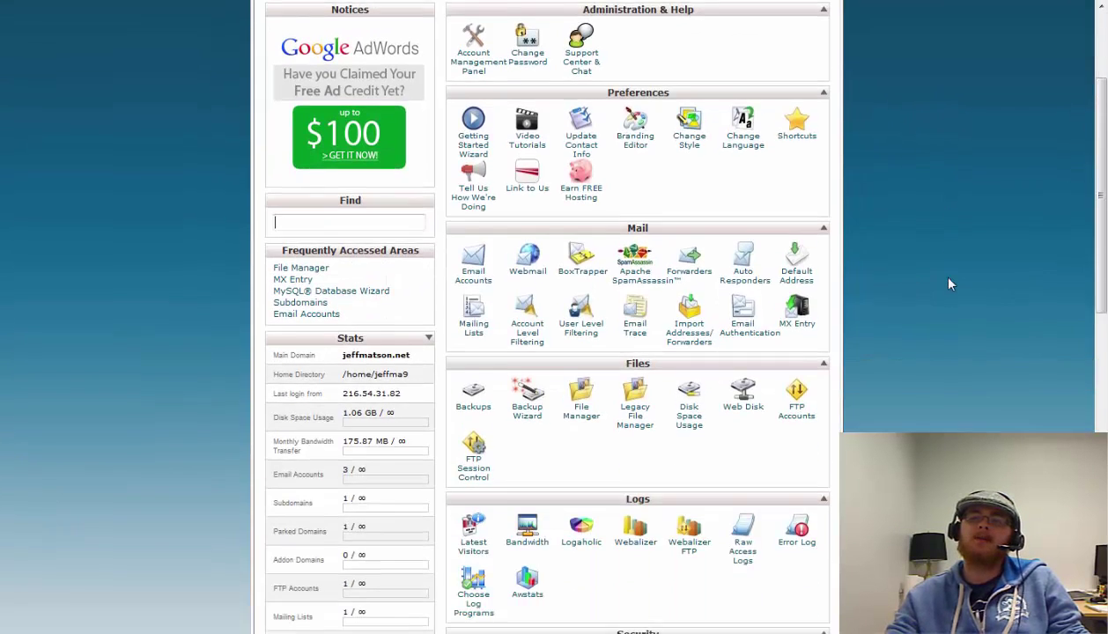
In File Manager's public_html, select wp-admin through xmlrpc.php, excluding test, and start a copy
click(580, 401)
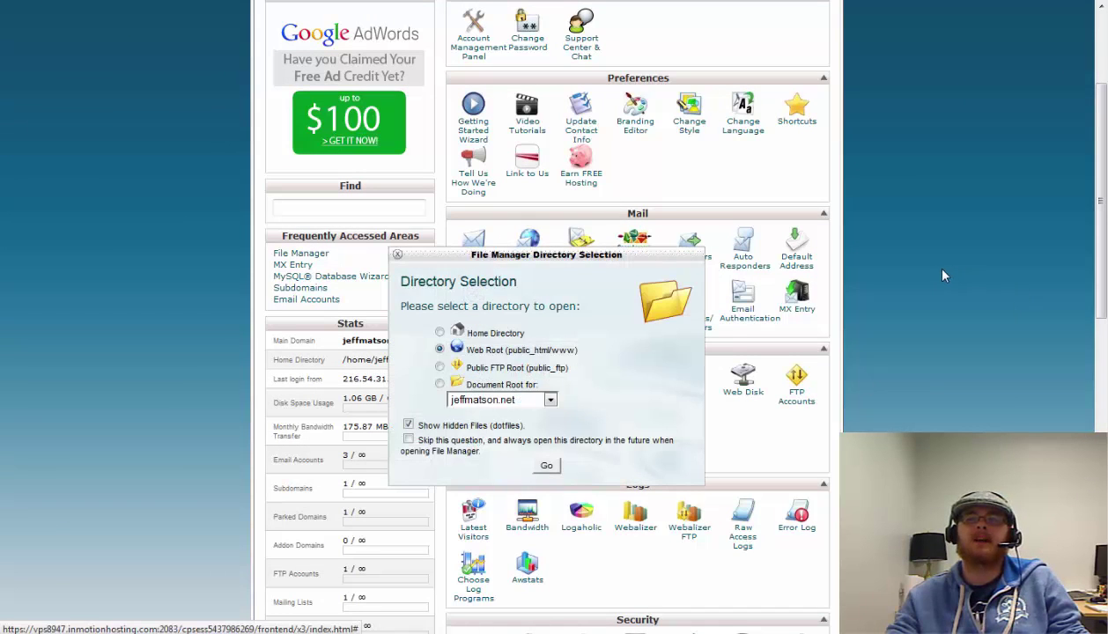
click(547, 466)
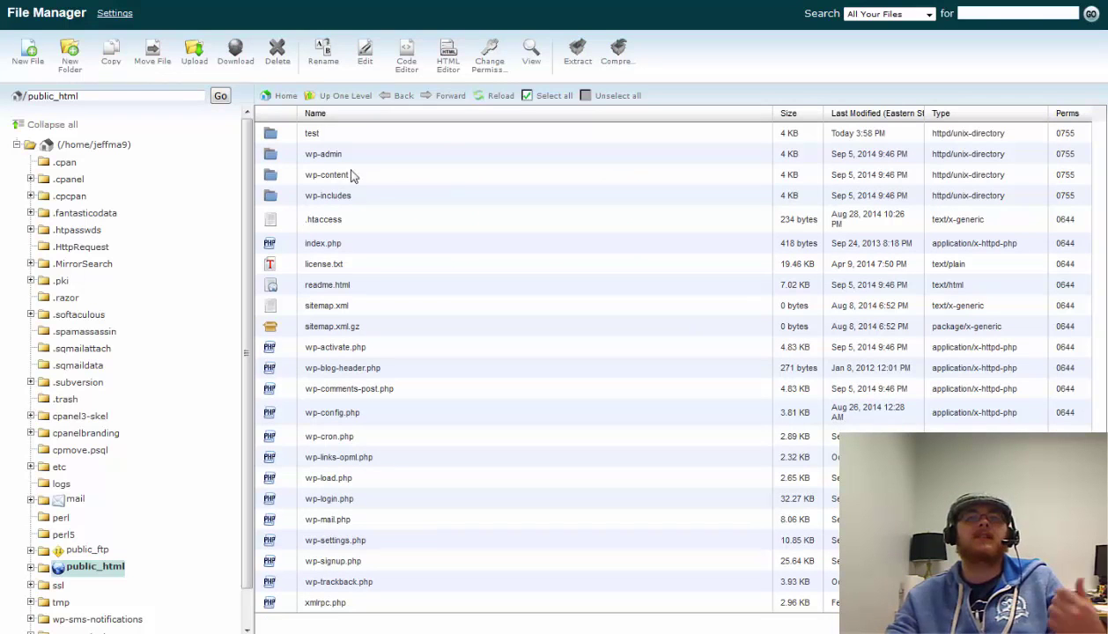
click(354, 156)
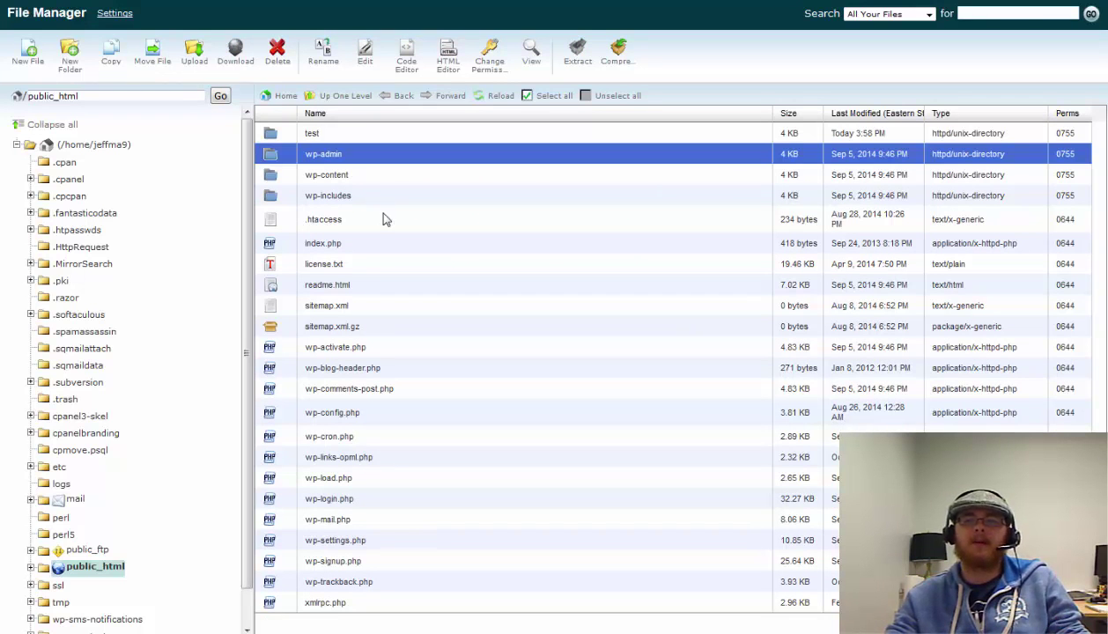
click(366, 138)
click(360, 156)
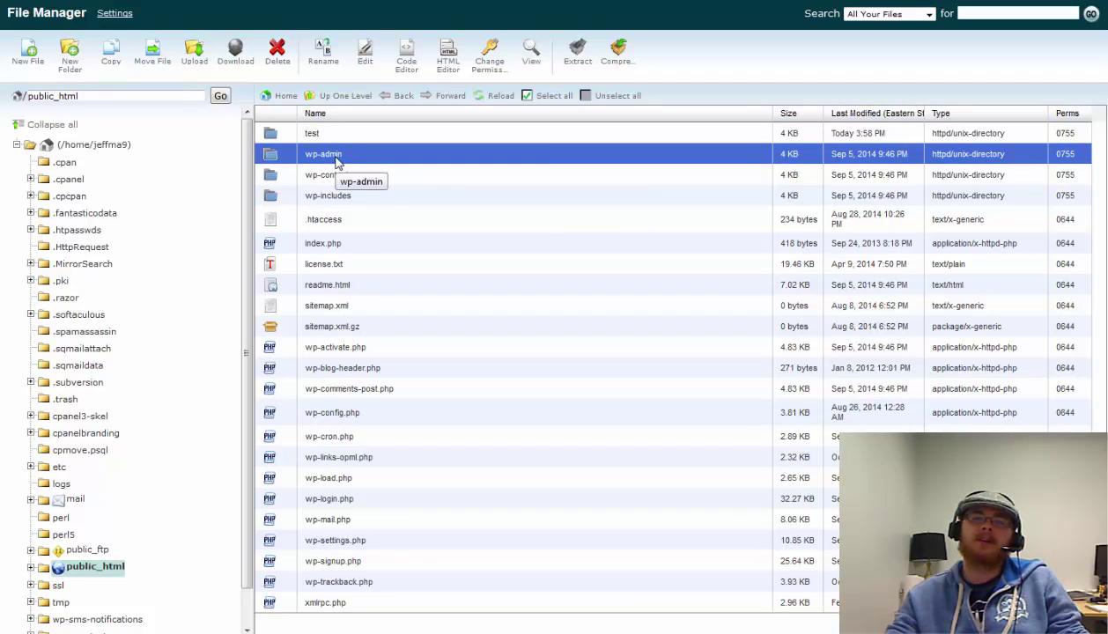
shift+click(368, 606)
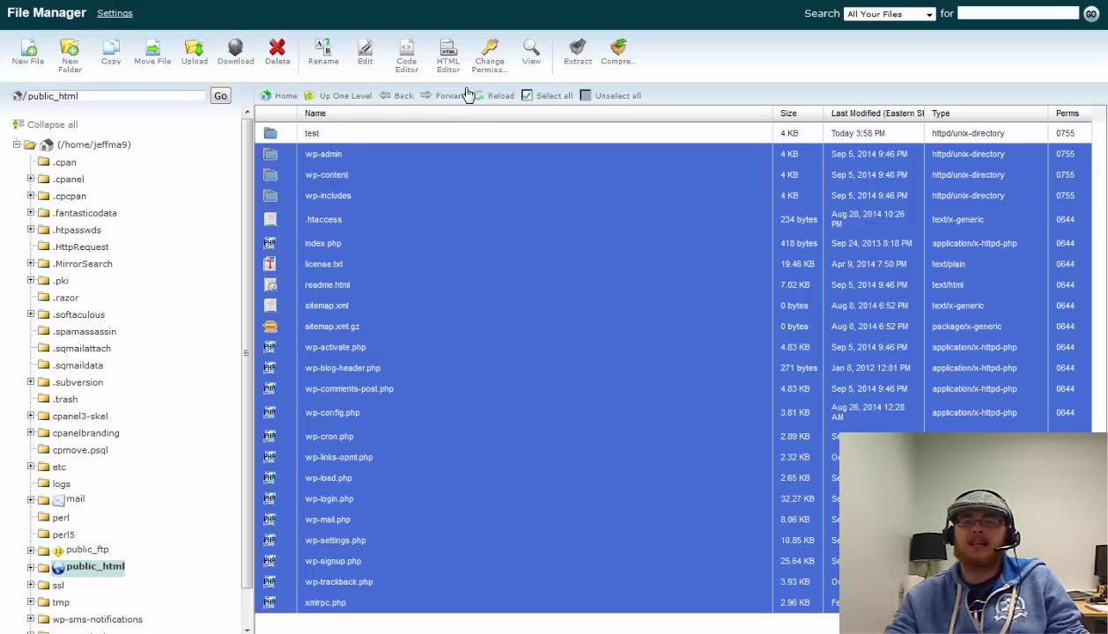
click(112, 58)
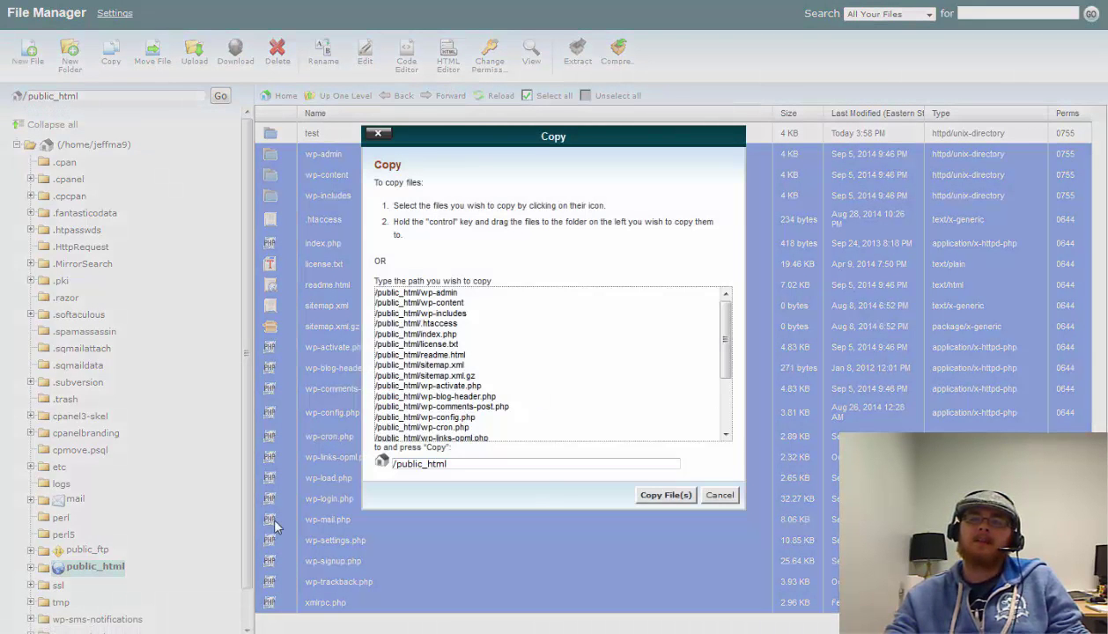
Copy the selected site files to /public_html/test and return to the cPanel home page
scroll(459, 339, down, 2)
scroll(454, 317, up, 3)
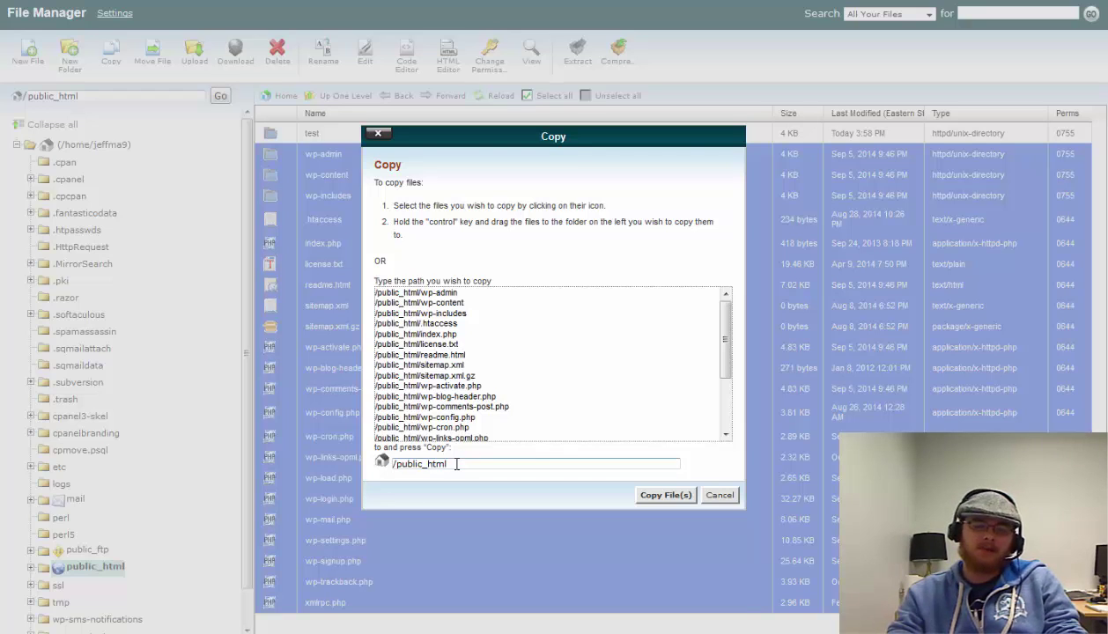
text(/test)
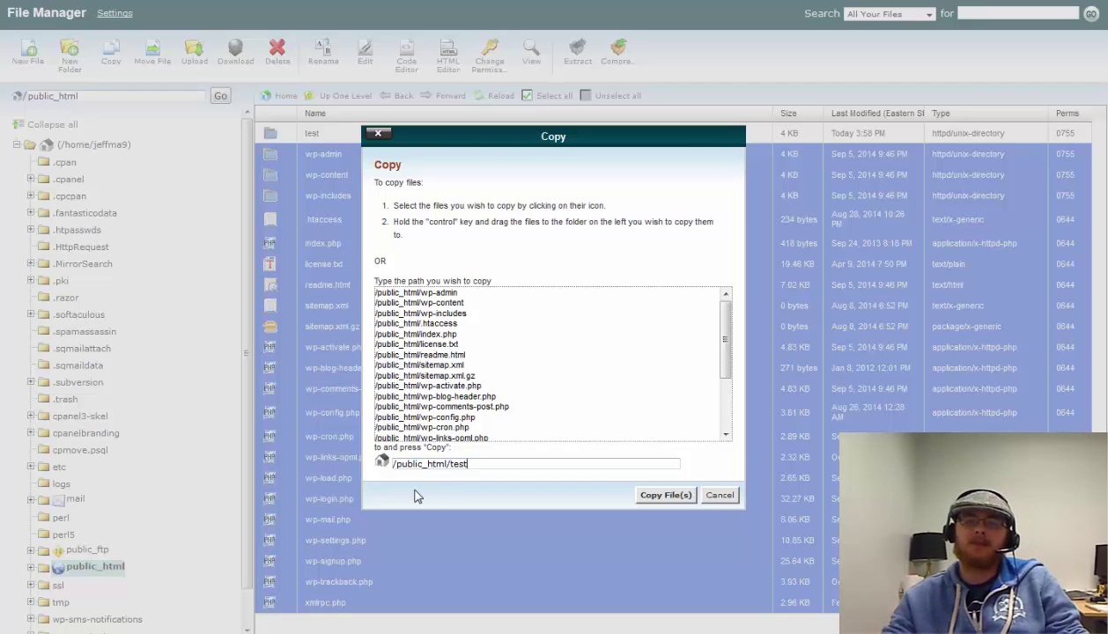
click(665, 496)
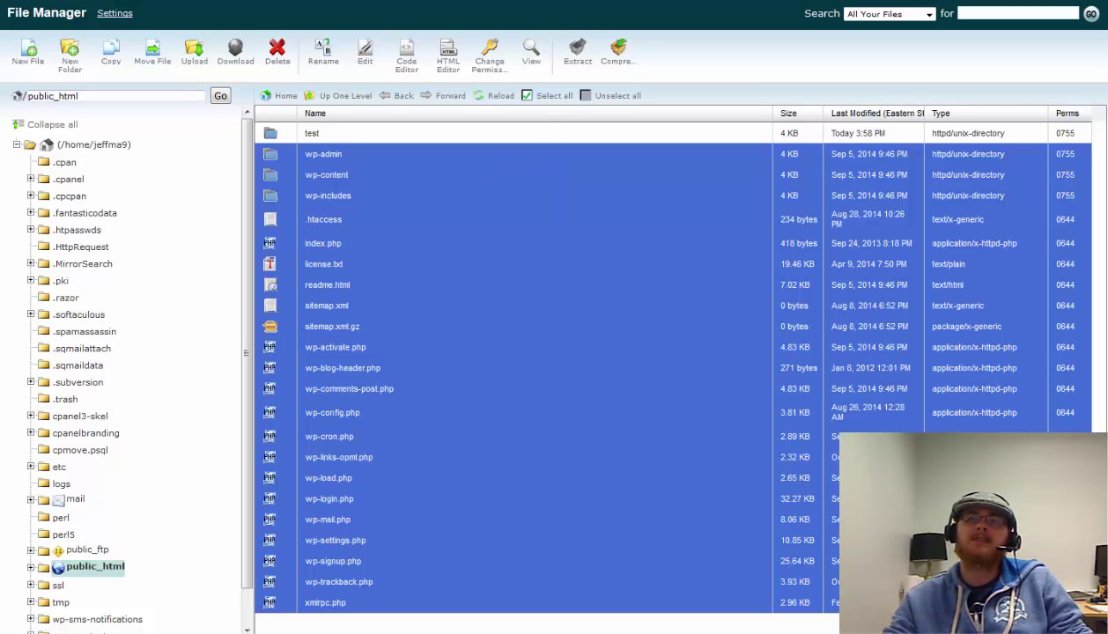
key(ctrl+Tab)
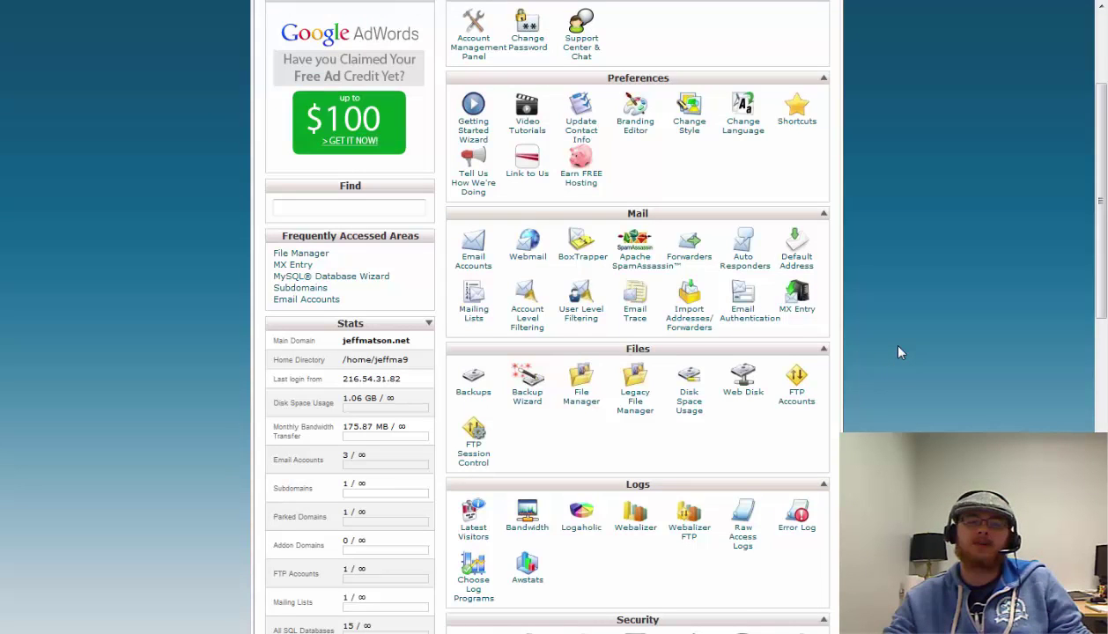
Scroll to the Databases section and start the MySQL Database Wizard
scroll(899, 352, down, 5)
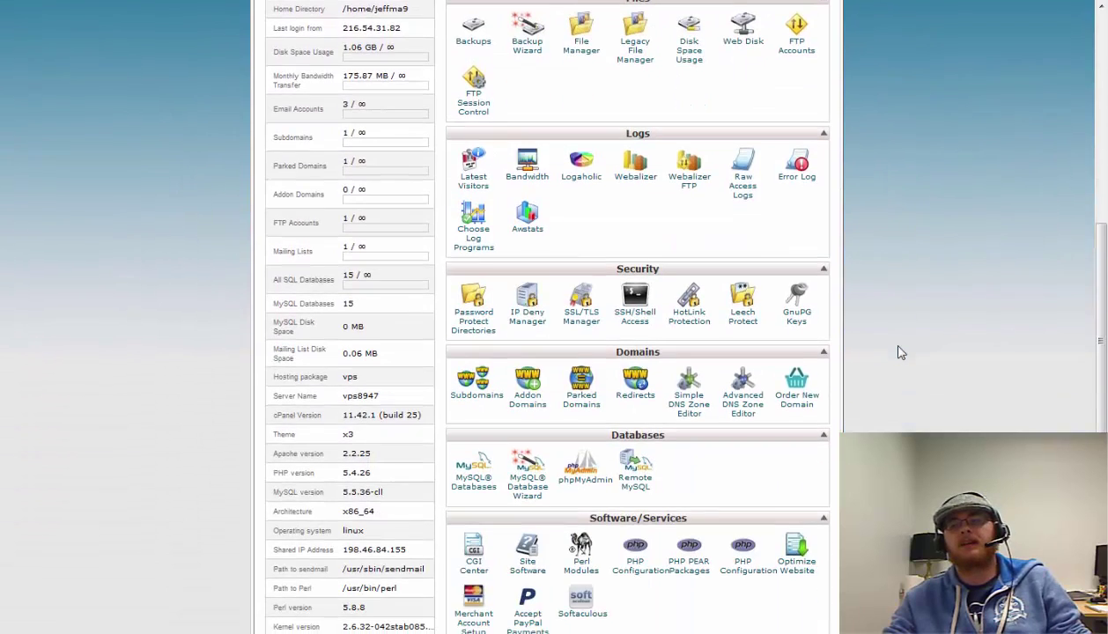
scroll(899, 352, down, 1)
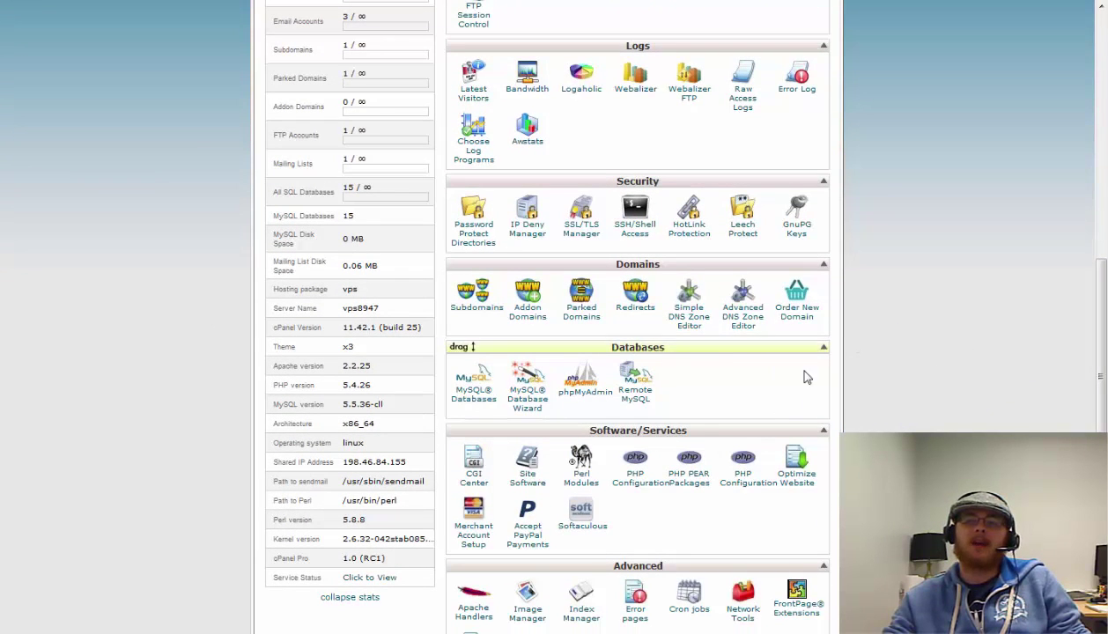
click(525, 401)
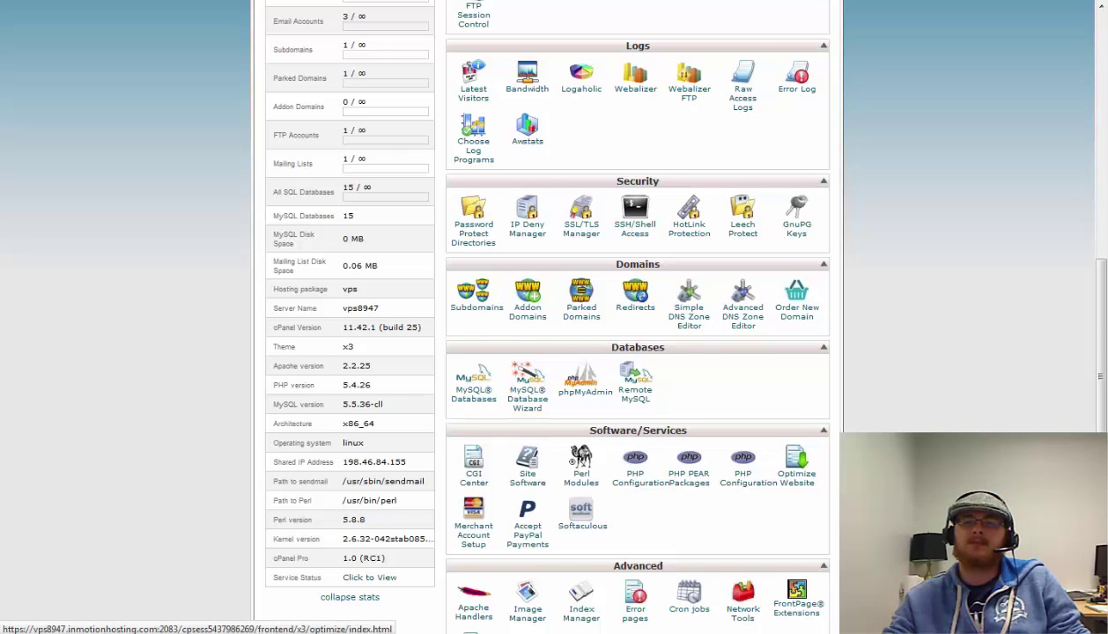
click(465, 268)
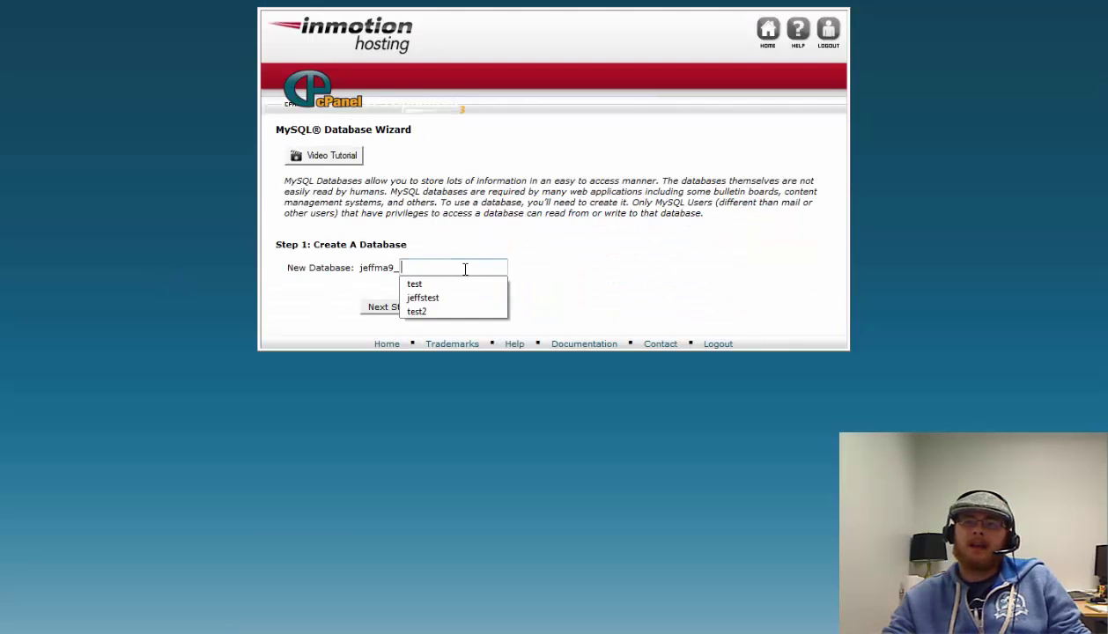
Name the new database 'test', creating jeffma9_test, and continue to user setup
text(test)
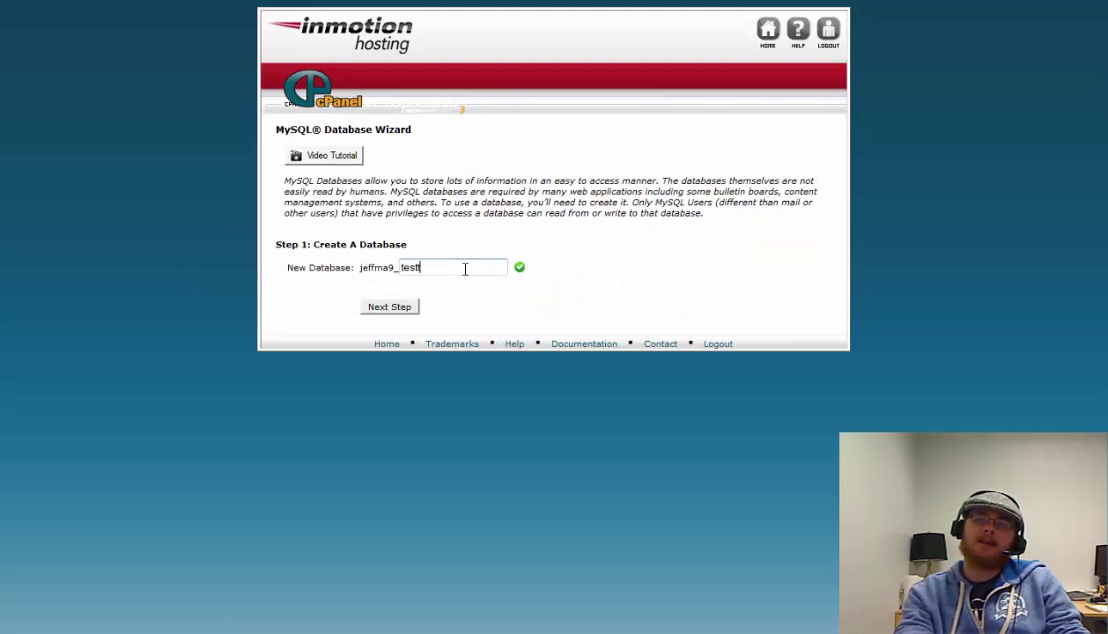
click(649, 179)
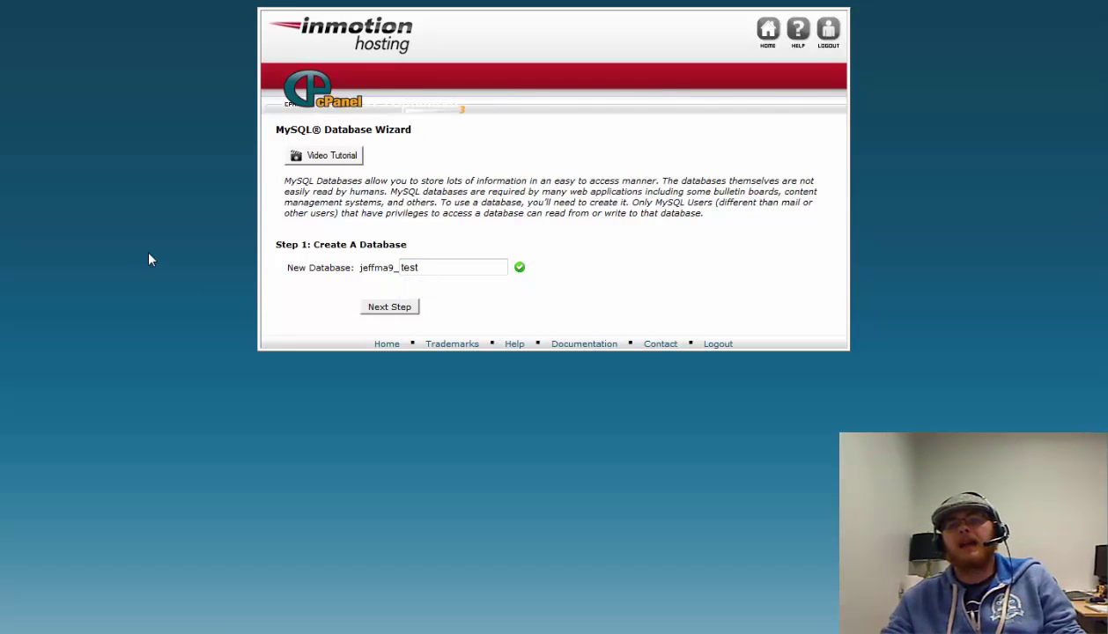
drag(360, 268, 402, 269)
click(368, 271)
click(383, 268)
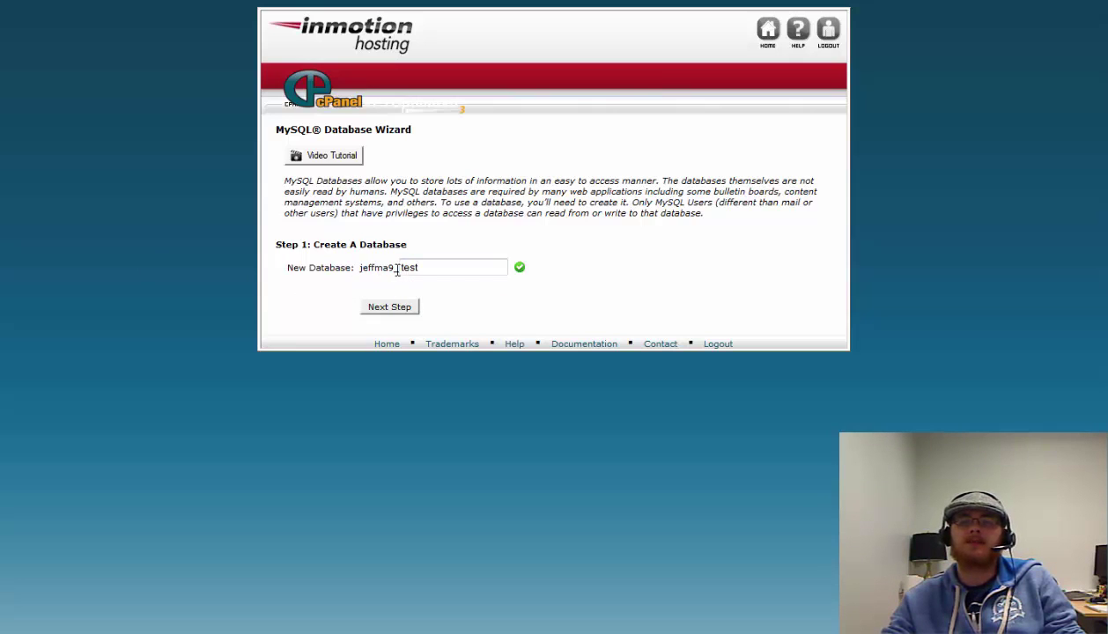
double_click(407, 268)
click(370, 280)
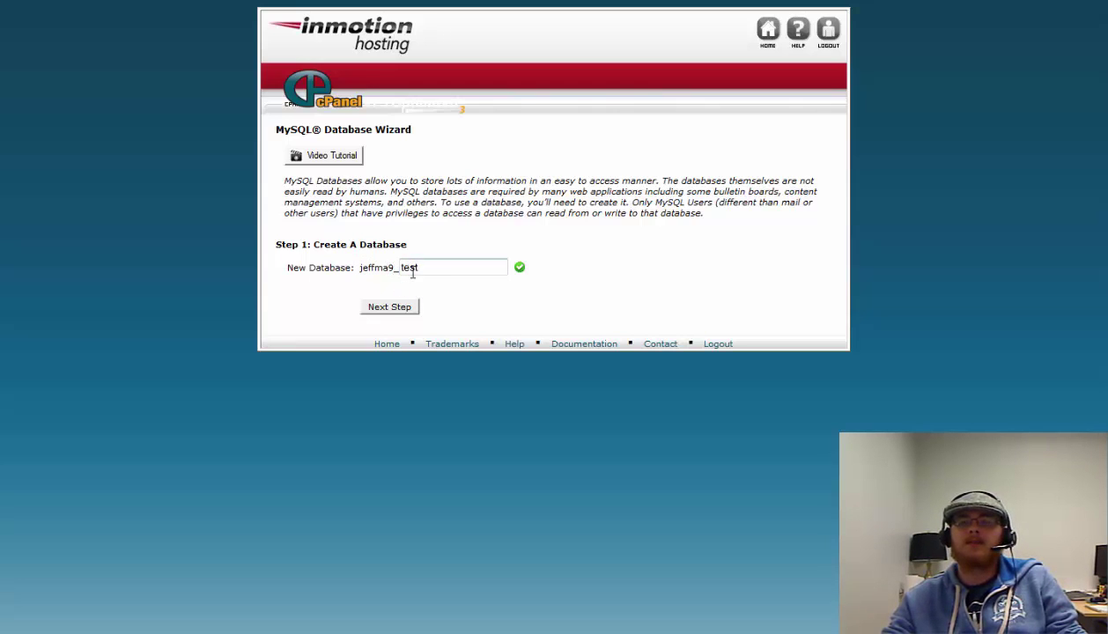
click(467, 270)
click(467, 271)
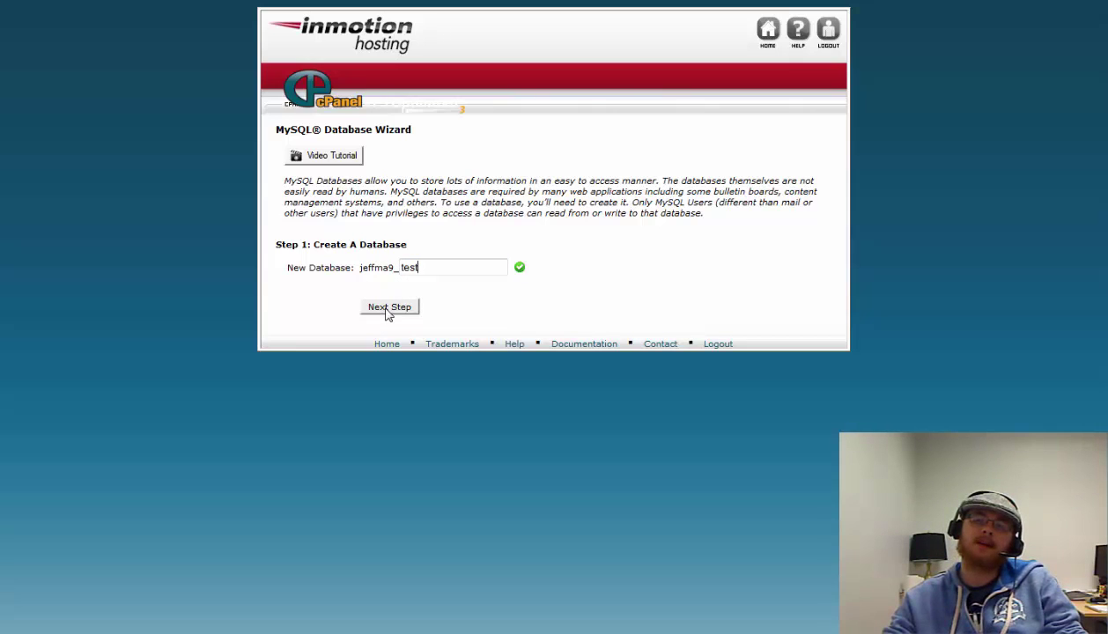
click(388, 308)
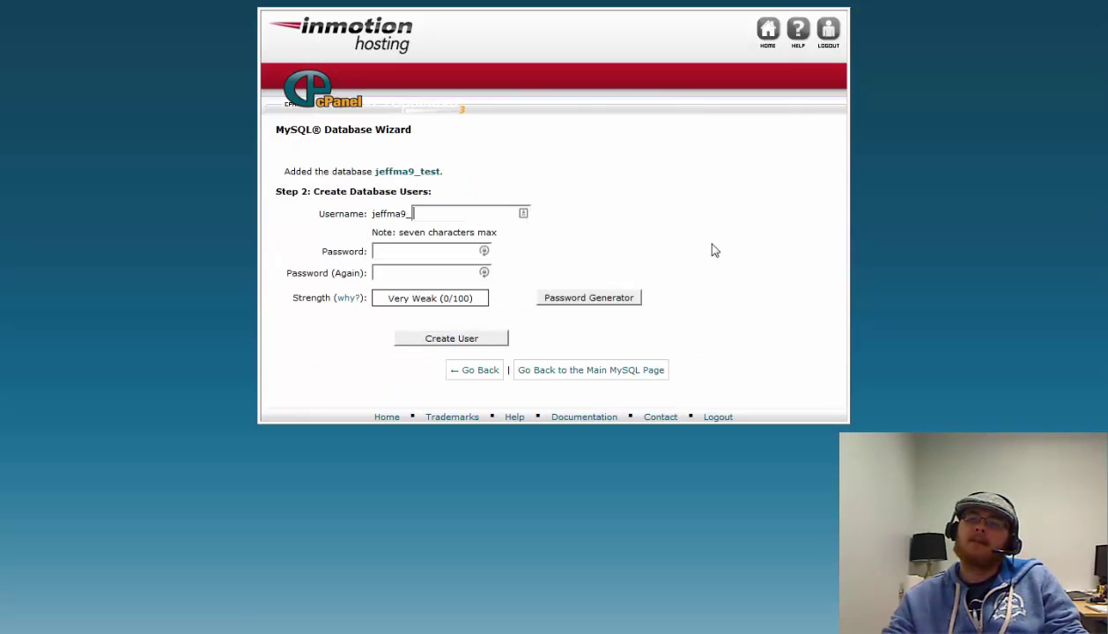
Create database user 'test' (jeffma9_test) with a strong password entered twice
click(455, 215)
key(Escape)
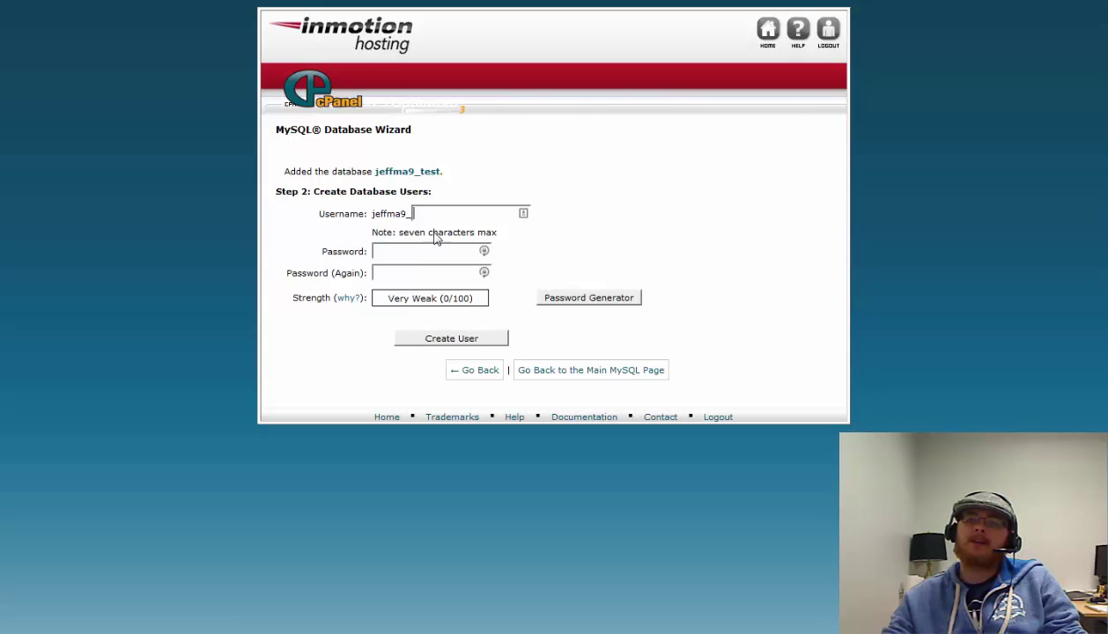
click(461, 216)
text(test)
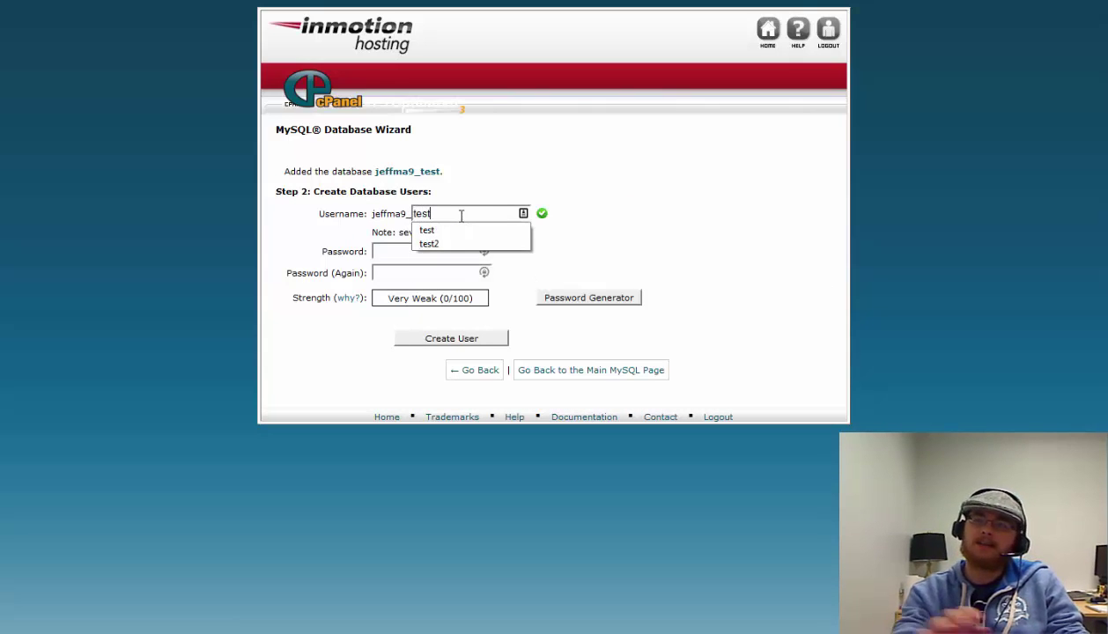
key(Escape)
click(445, 254)
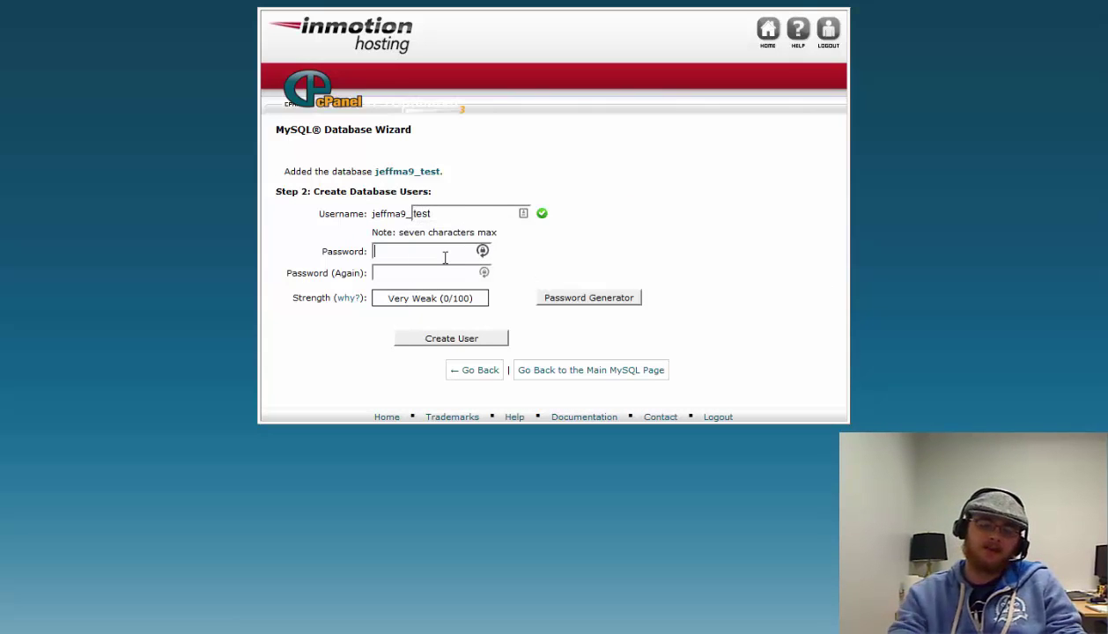
text(p*********)
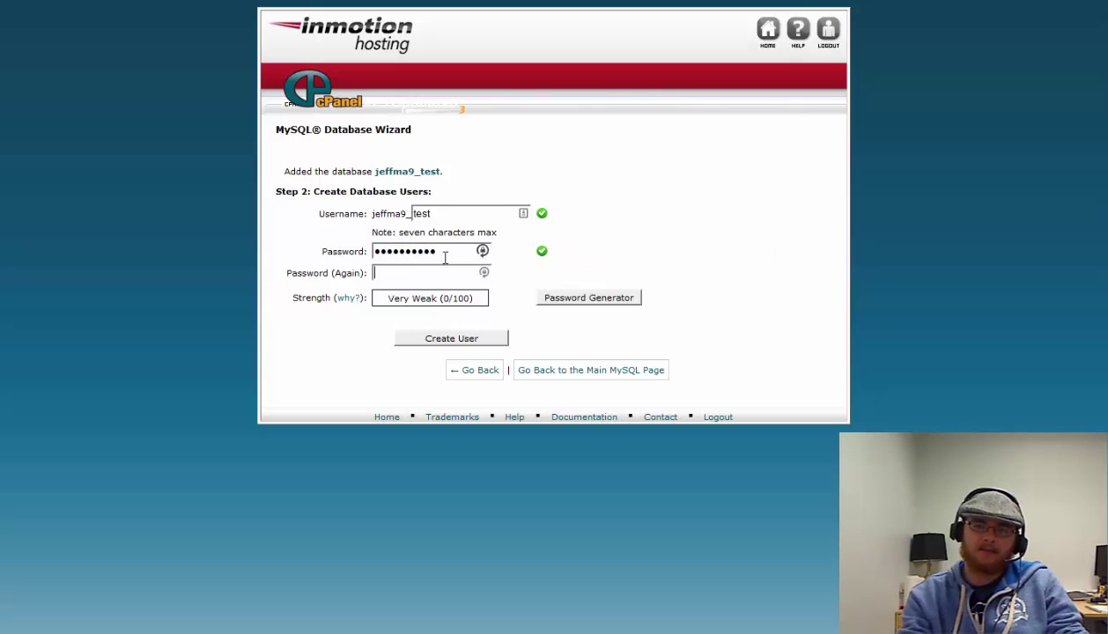
key(Tab)
text(**********)
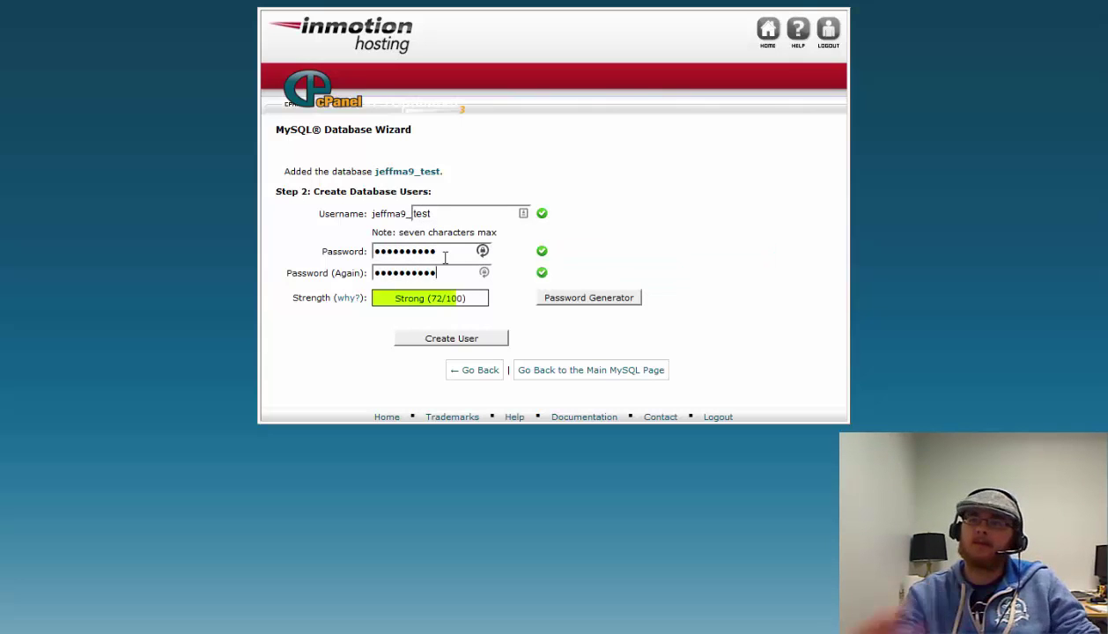
click(474, 342)
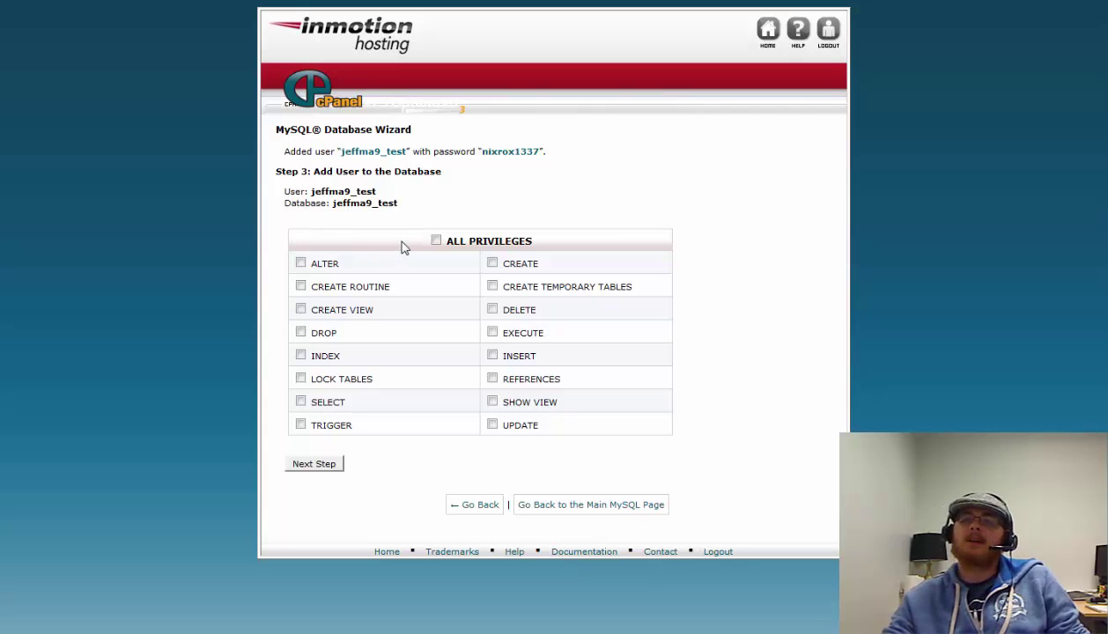
Grant user jeffma9_test ALL PRIVILEGES on jeffma9_test, then go back to cPanel home
click(436, 240)
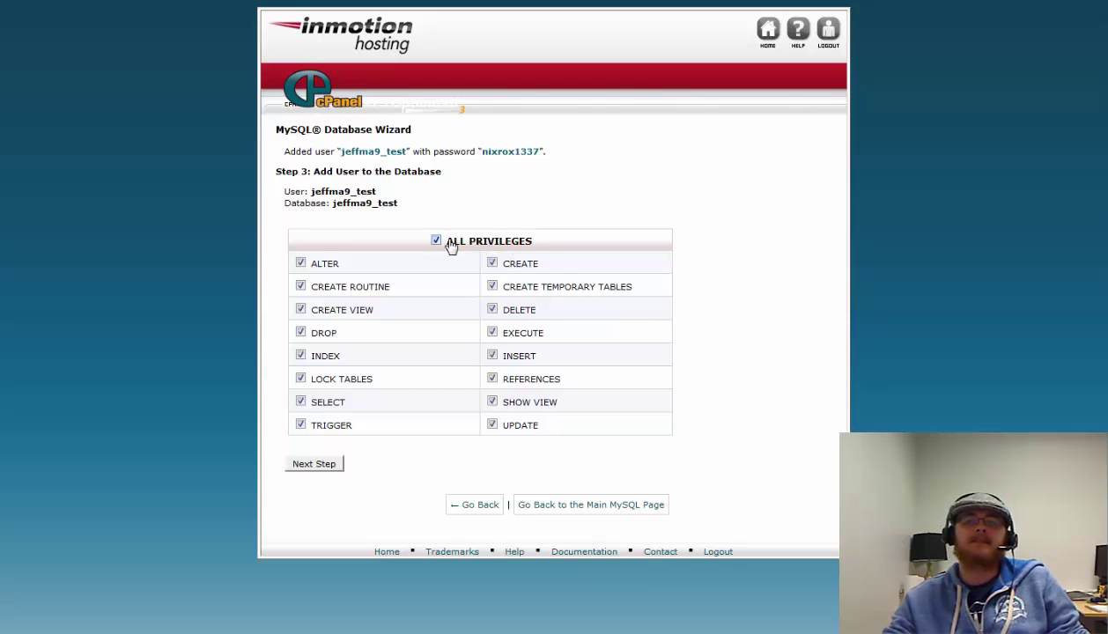
click(319, 465)
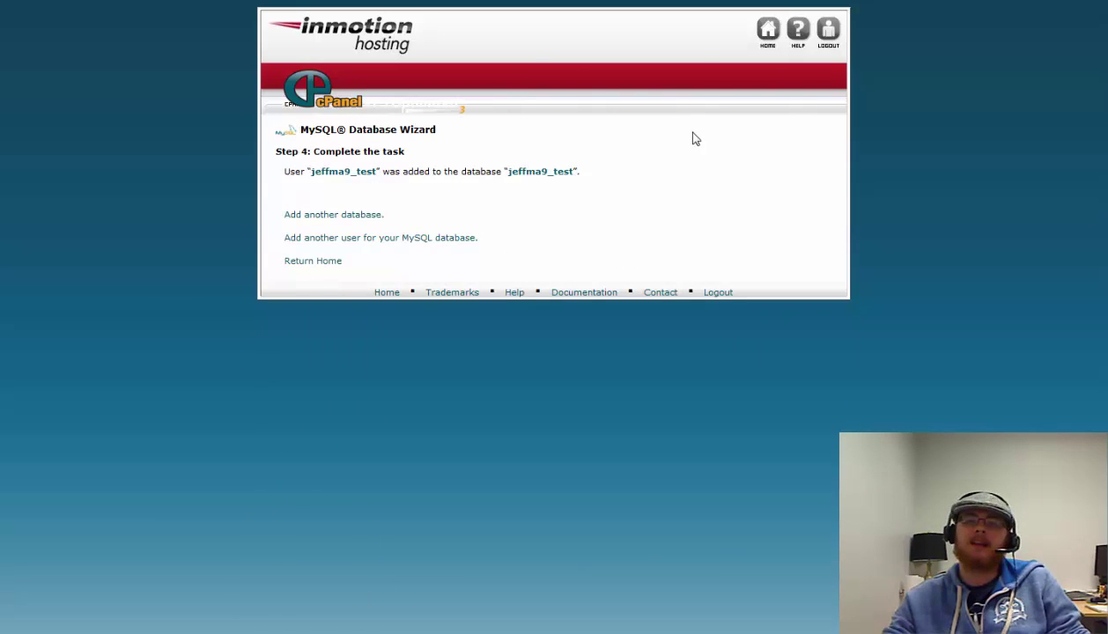
click(767, 32)
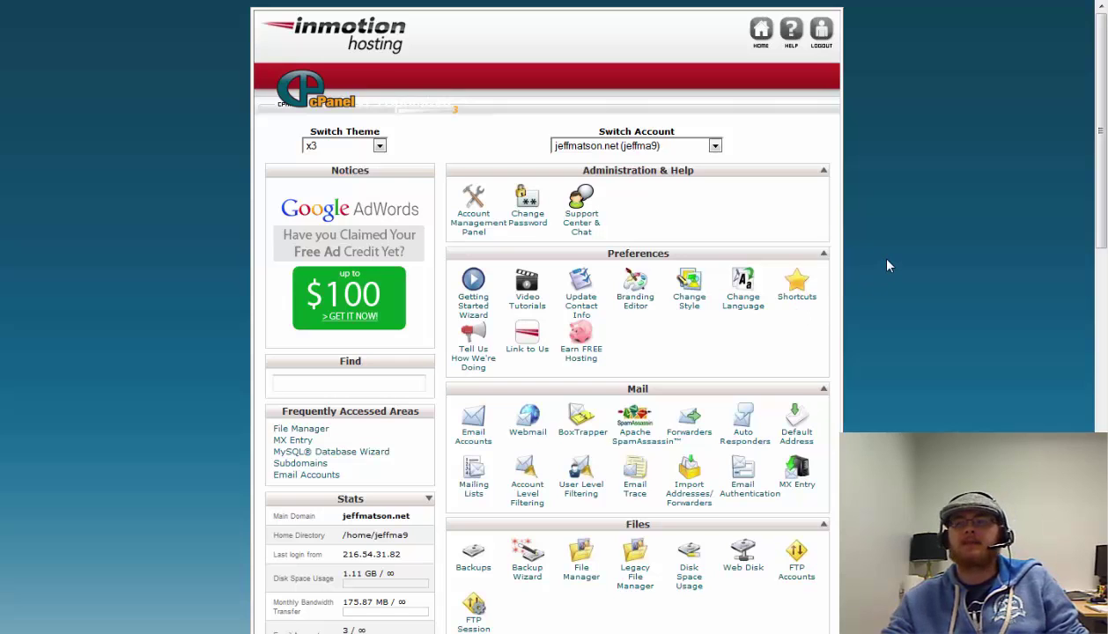
Open phpMyAdmin and show the wp_ tables of the live _newwp database
scroll(889, 265, down, 6)
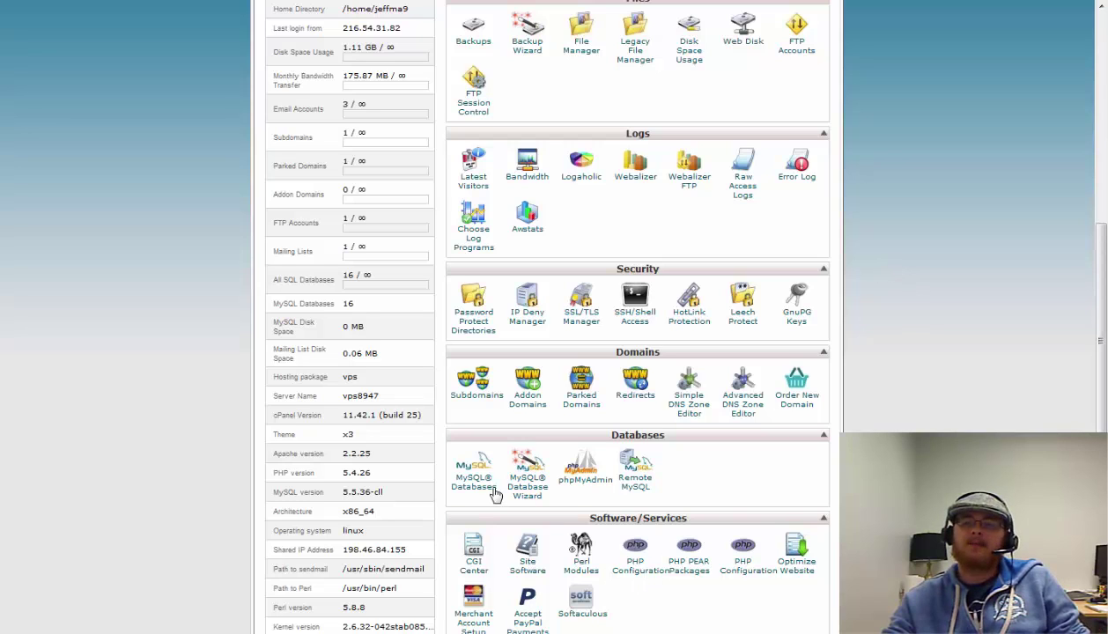
click(586, 480)
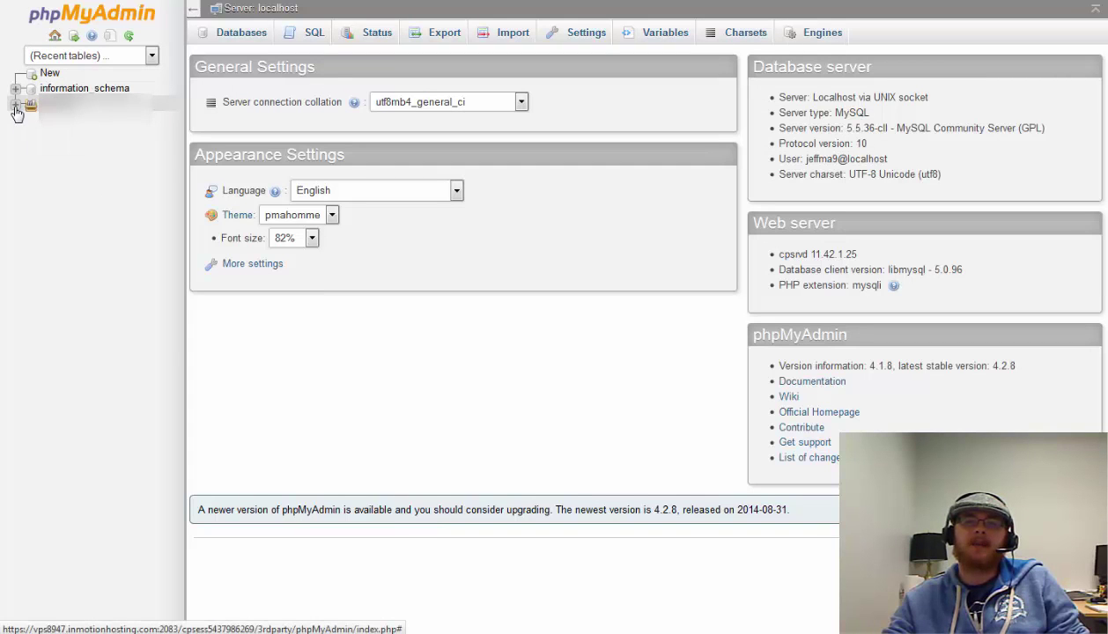
click(15, 105)
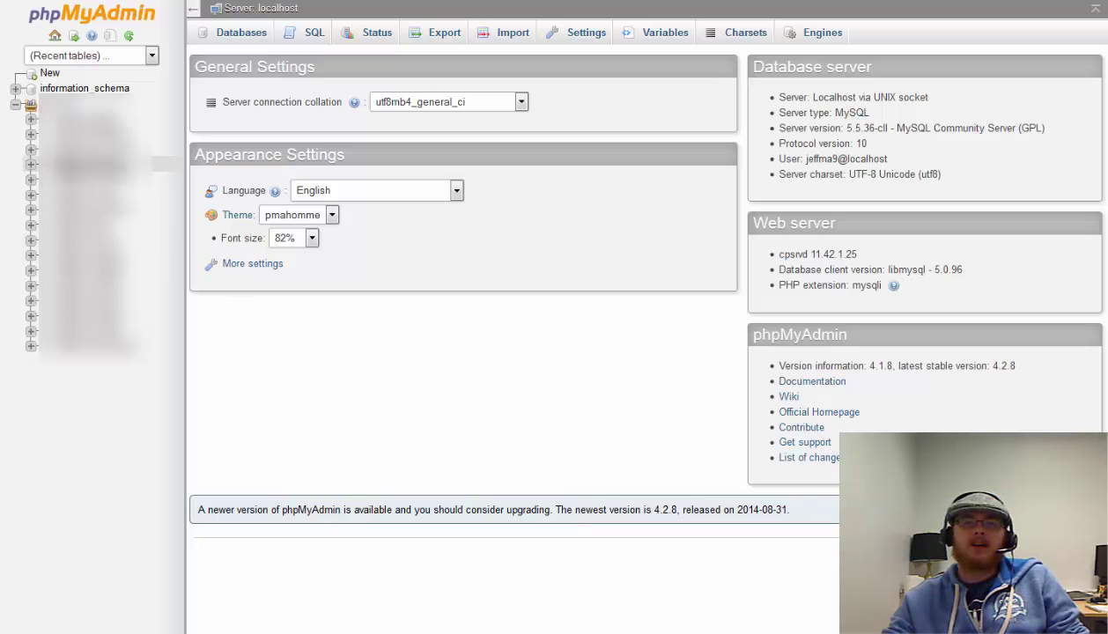
click(89, 165)
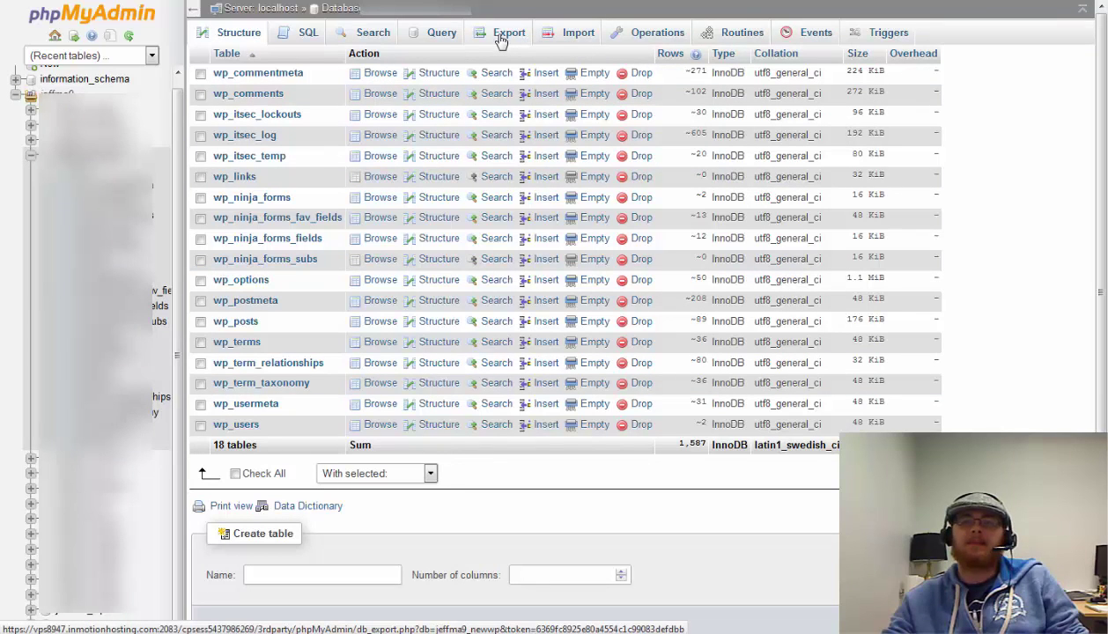
Quick-export the _newwp database as an SQL file, then open the empty jeffma9_test database
click(500, 39)
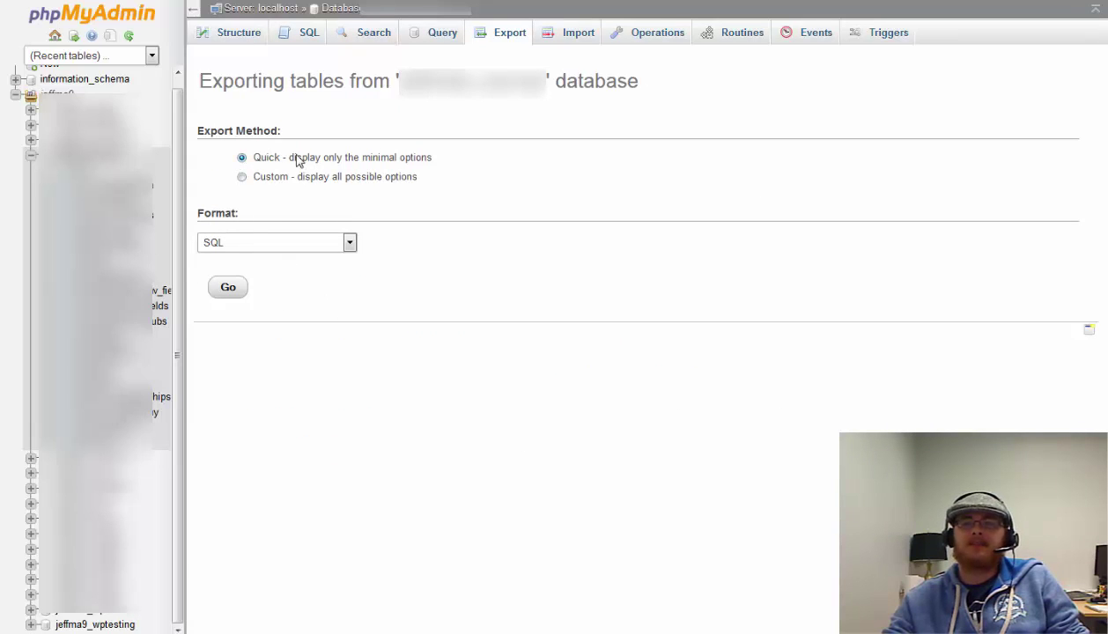
click(233, 291)
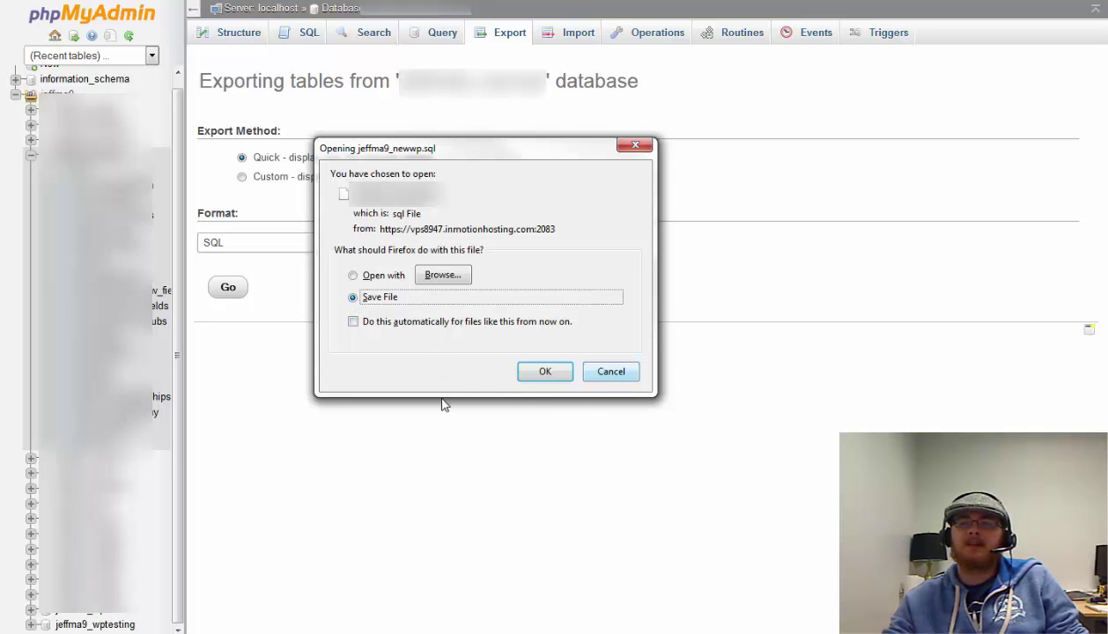
click(544, 373)
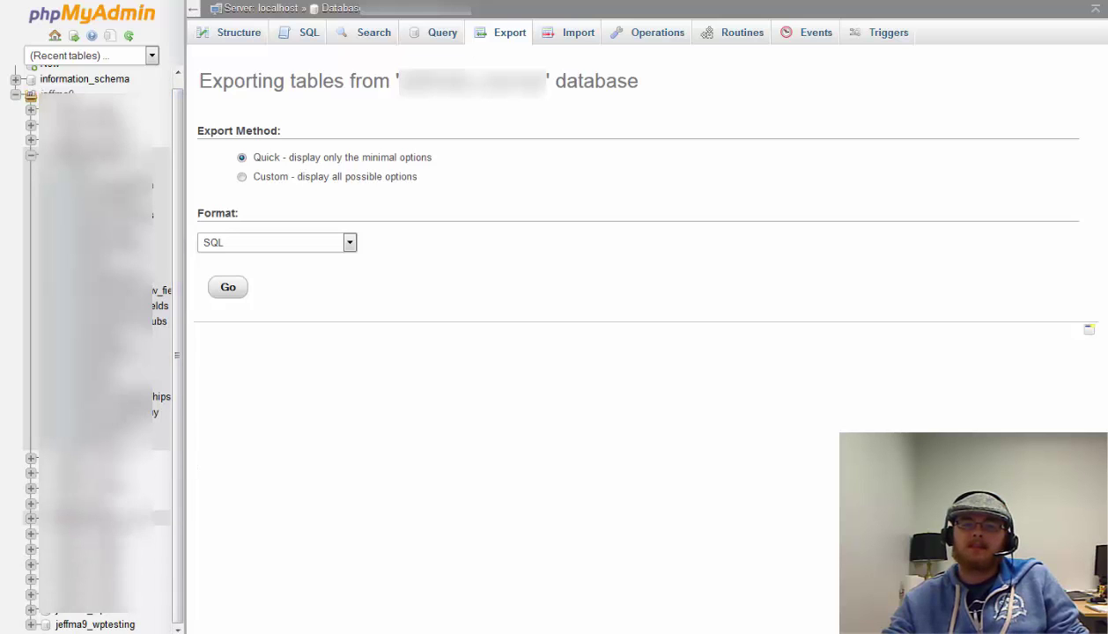
click(97, 502)
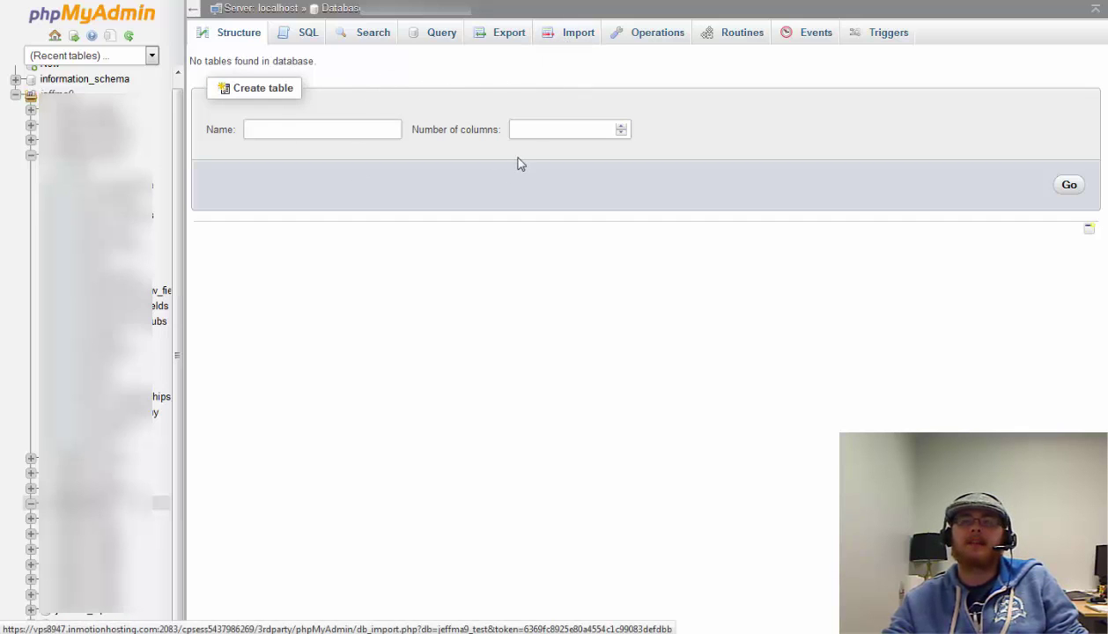
Import the exported .sql file into jeffma9_test, then return to the cPanel home page
click(571, 40)
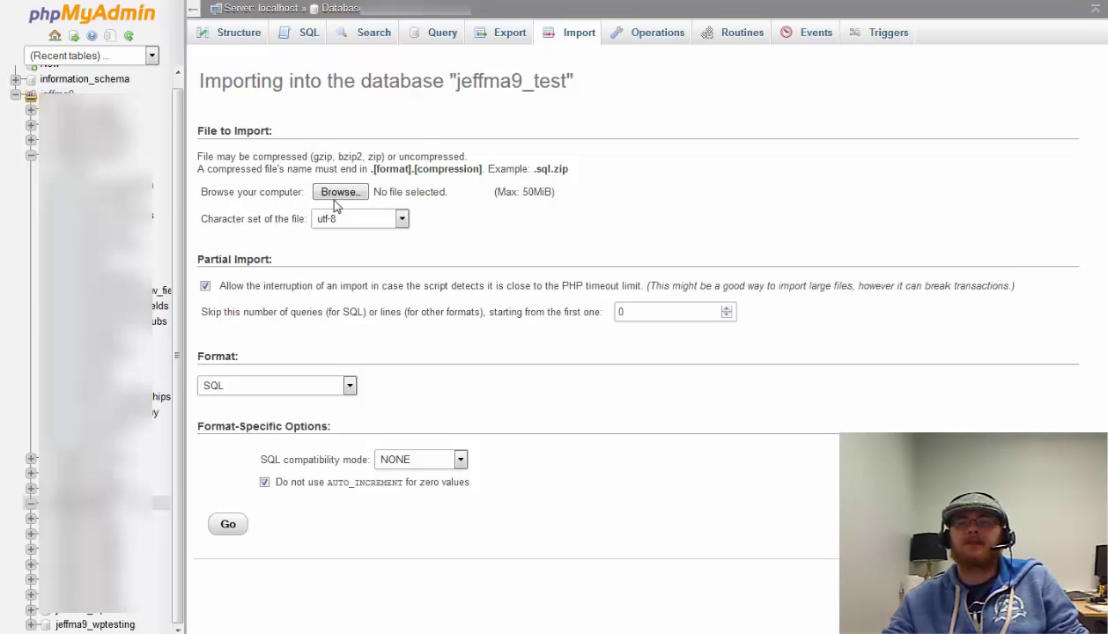
click(338, 194)
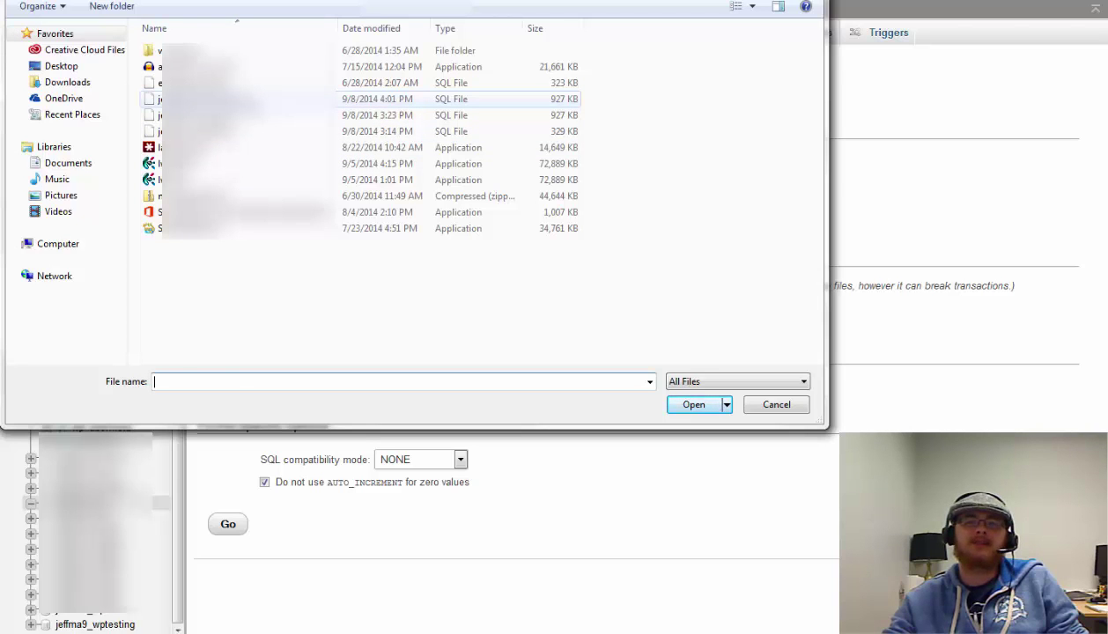
double_click(221, 99)
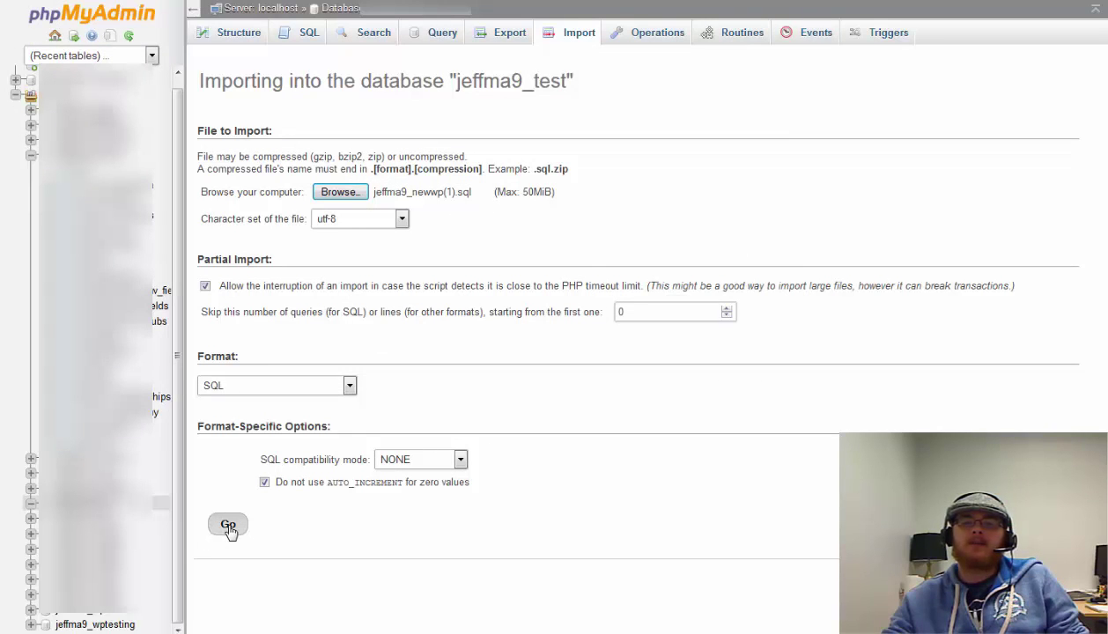
click(228, 526)
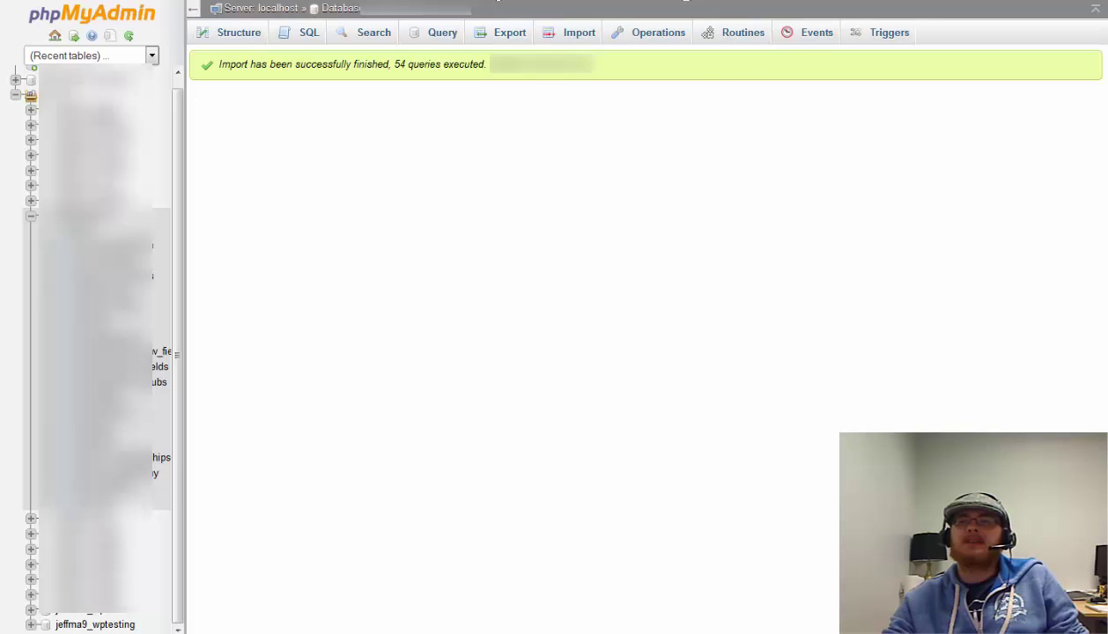
key(ctrl+w)
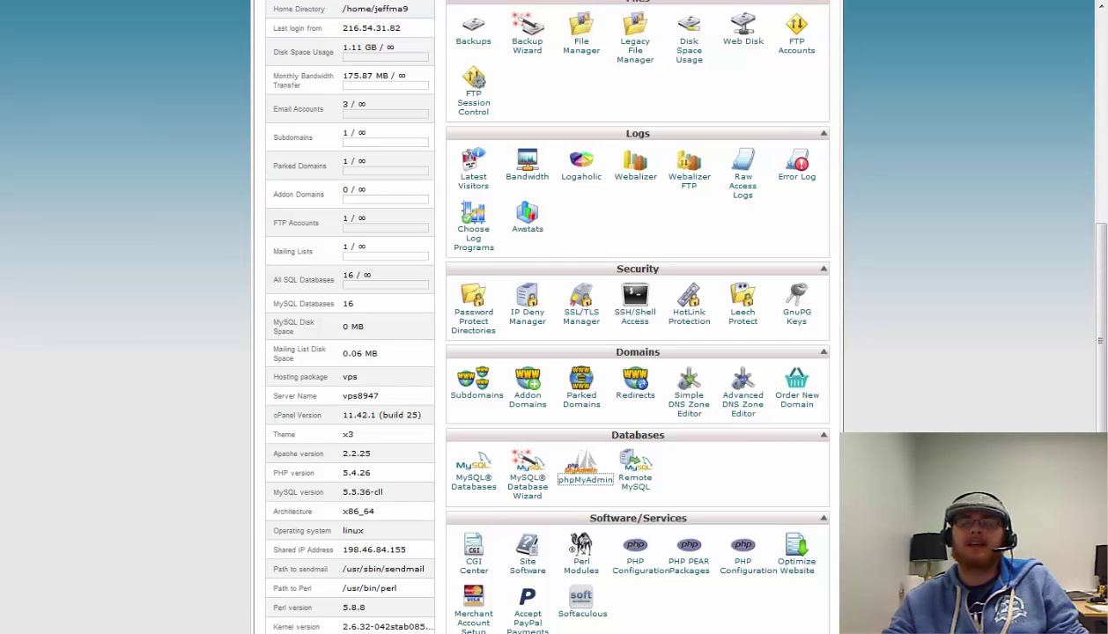
Open public_html/test/wp-config.php in the File Manager code editor, accepting the default encoding
scroll(824, 82, up, 2)
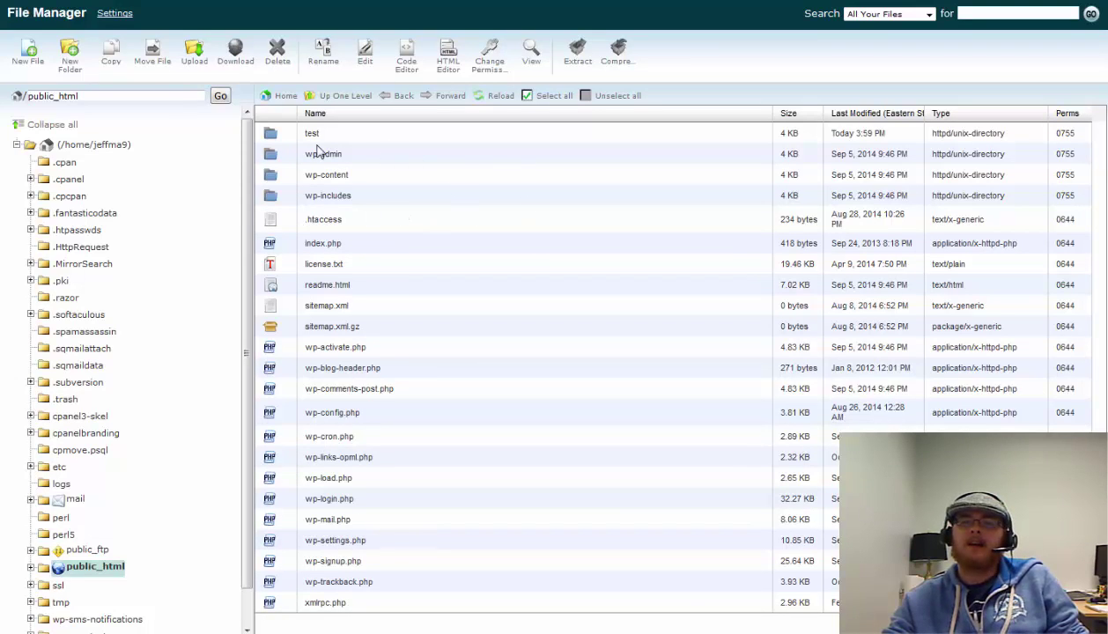
double_click(395, 134)
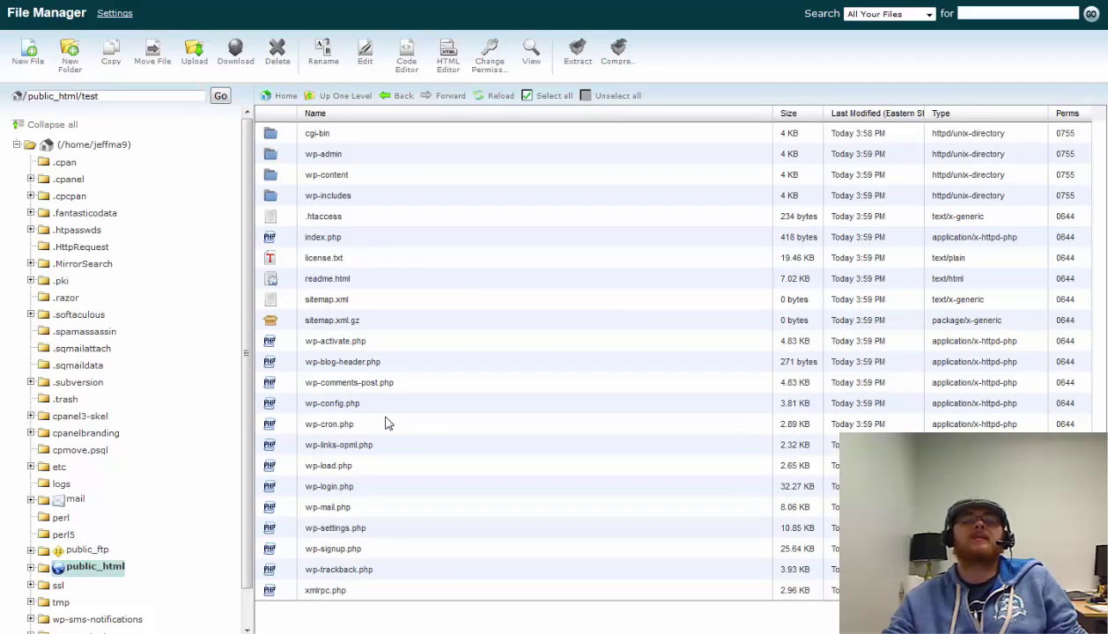
click(339, 407)
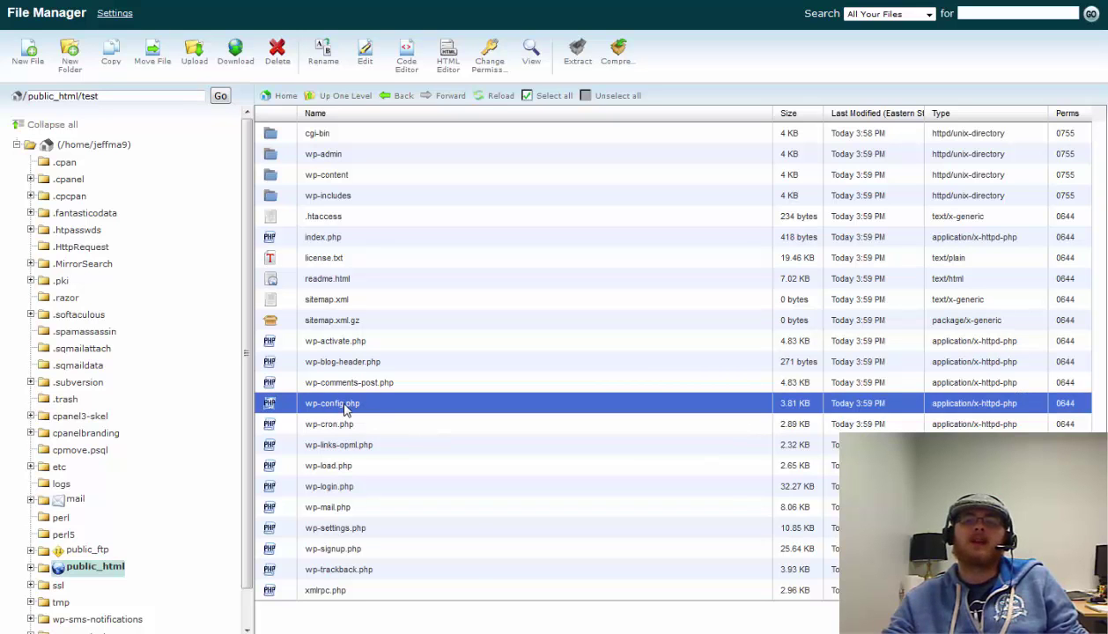
right_click(345, 408)
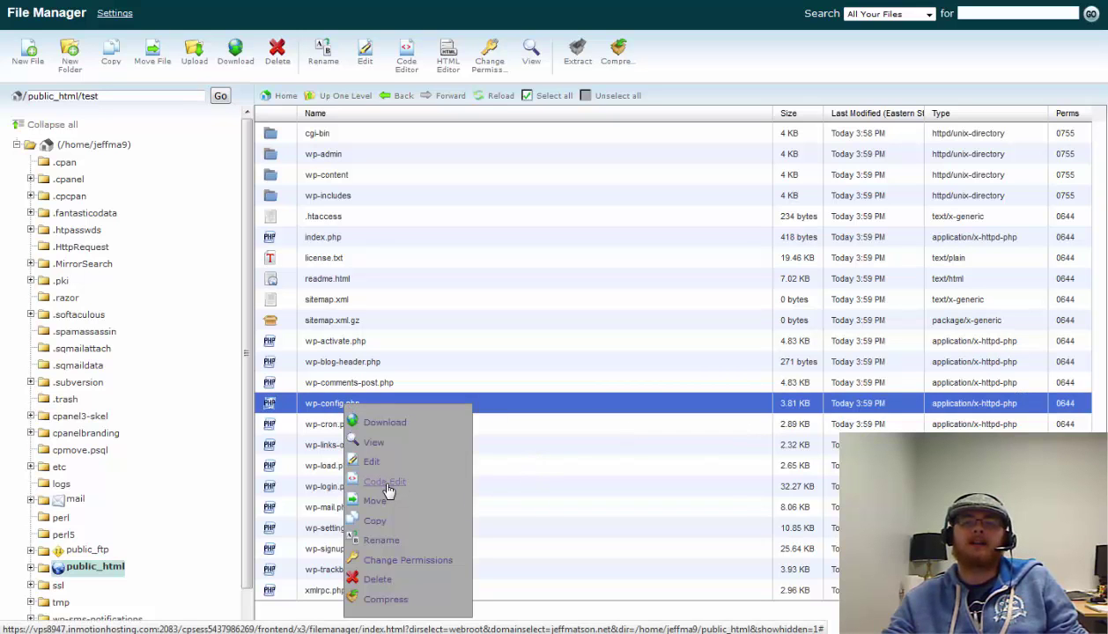
click(385, 483)
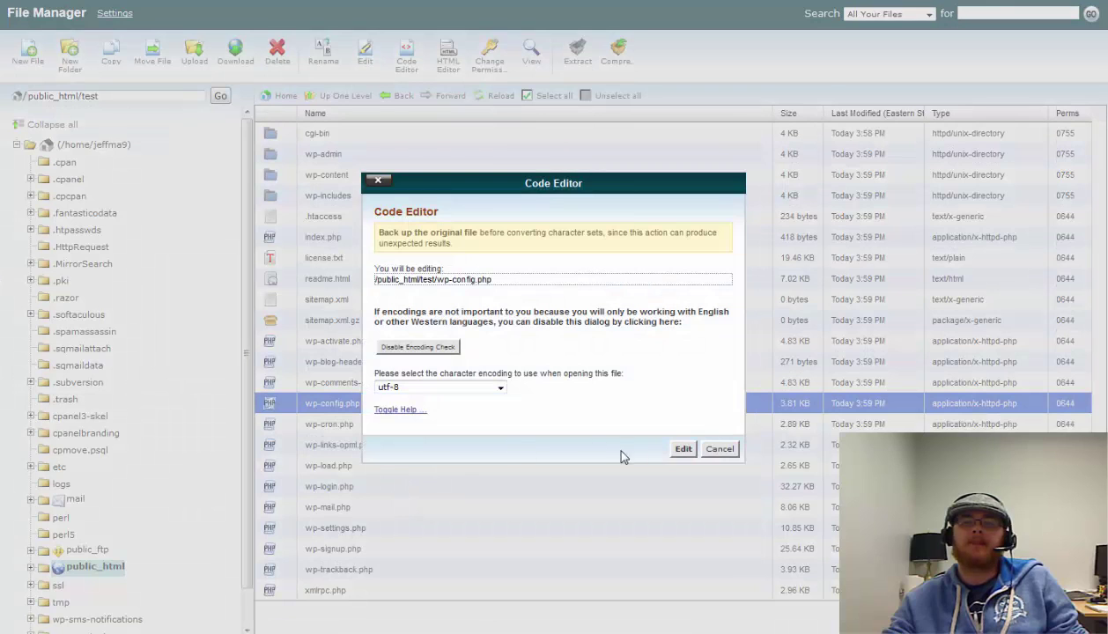
click(685, 450)
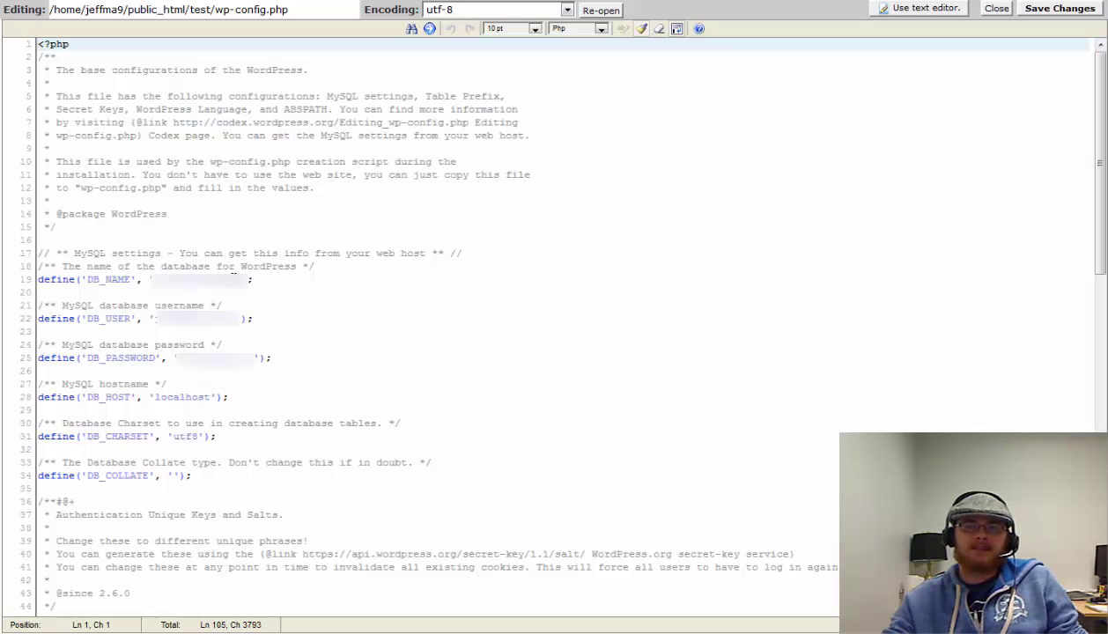
Replace the DB_NAME value on line 19 with the test database, move through the user and password lines, and save wp-config.php
drag(239, 280, 212, 274)
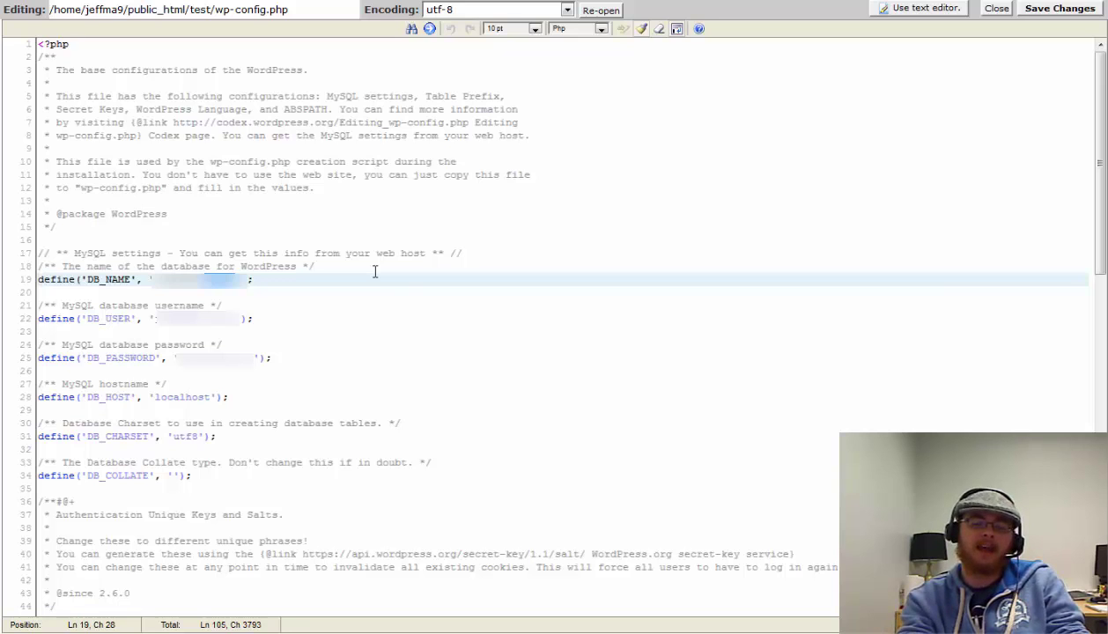
text(test)
key(Down)
key(Down)
key(Down)
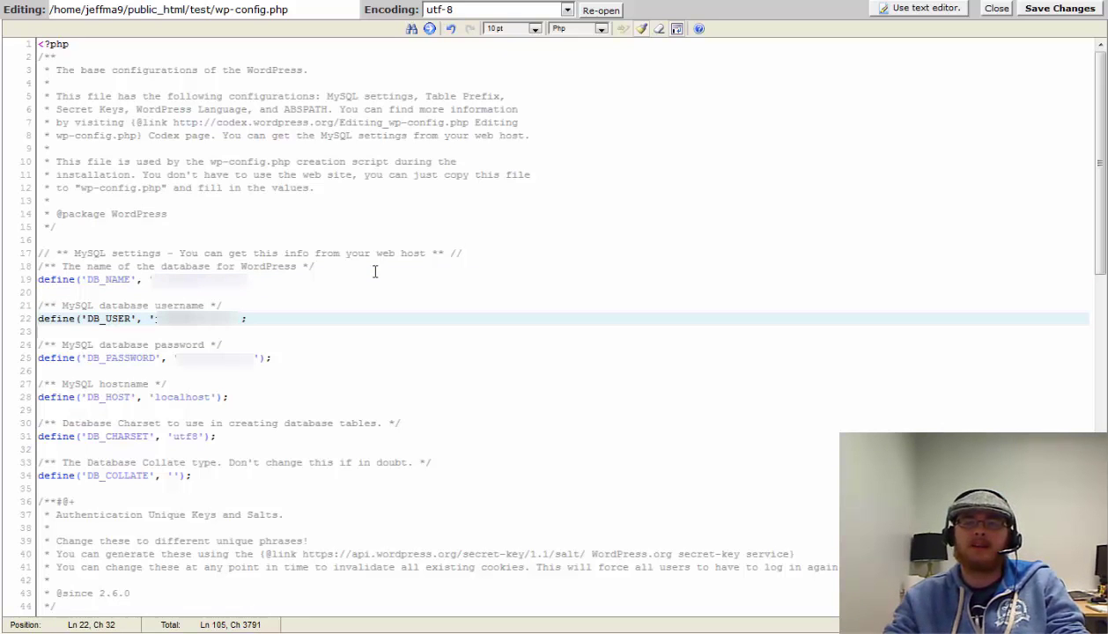
key(Down)
key(Down)
key(Down)
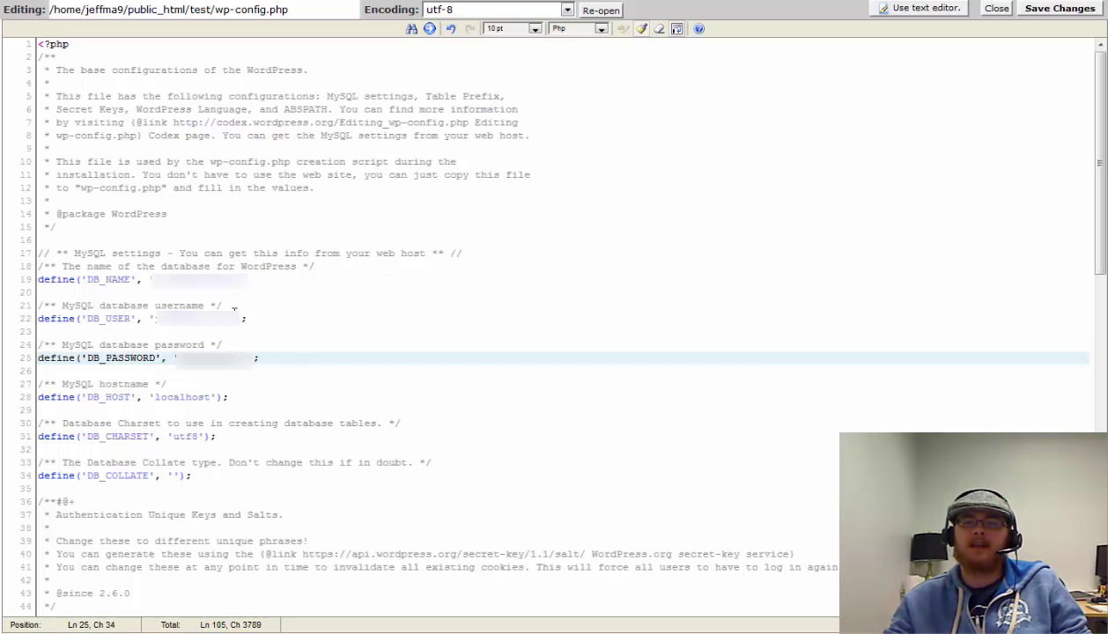
click(1063, 11)
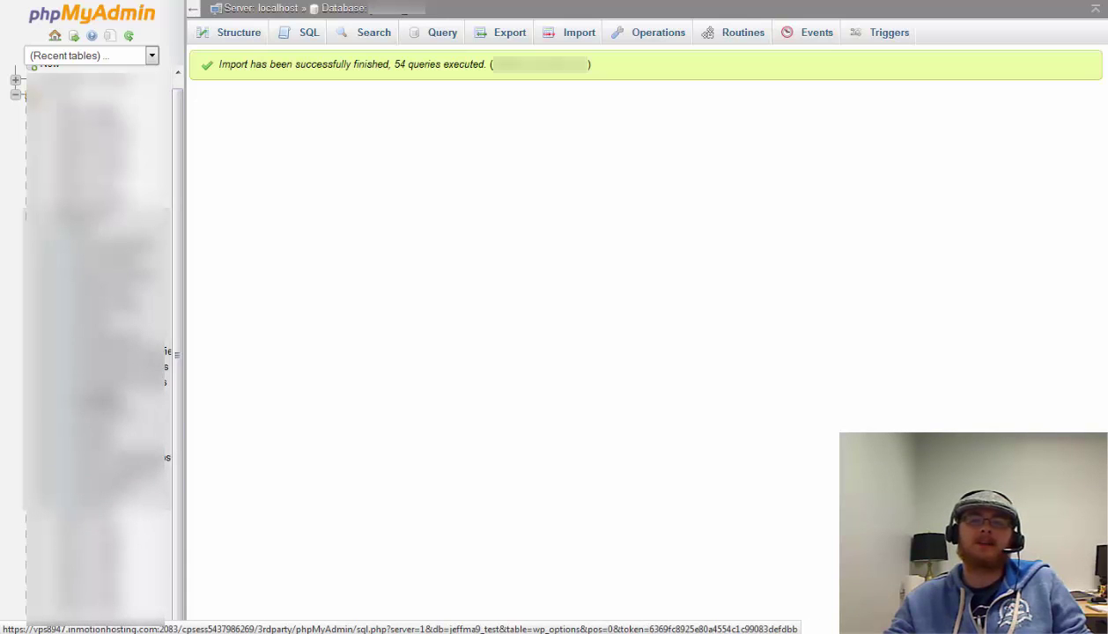
click(136, 392)
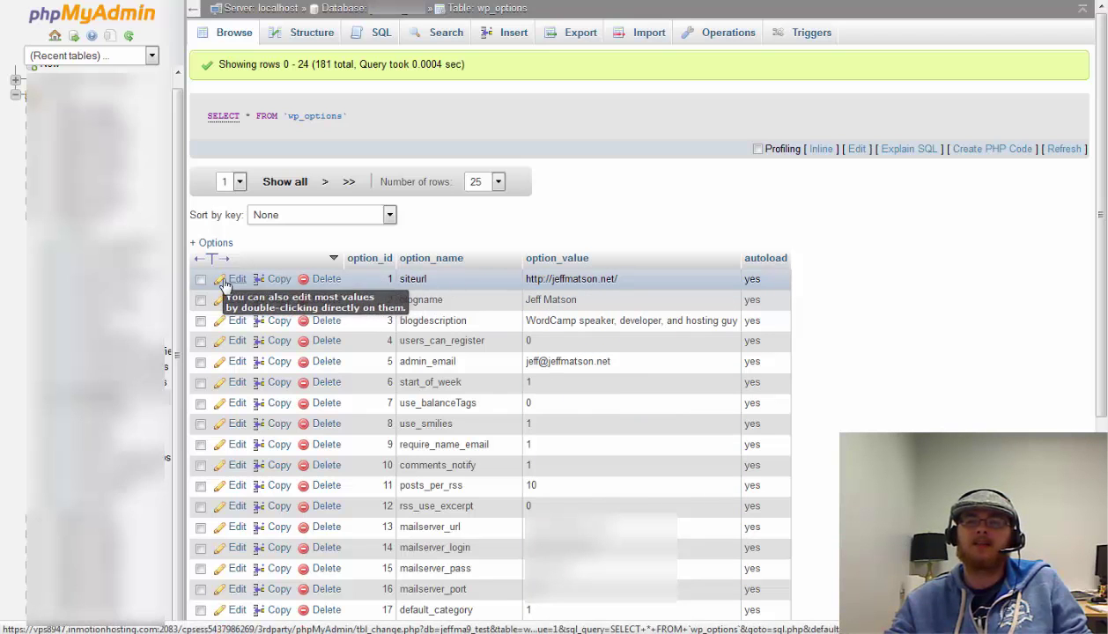
click(237, 279)
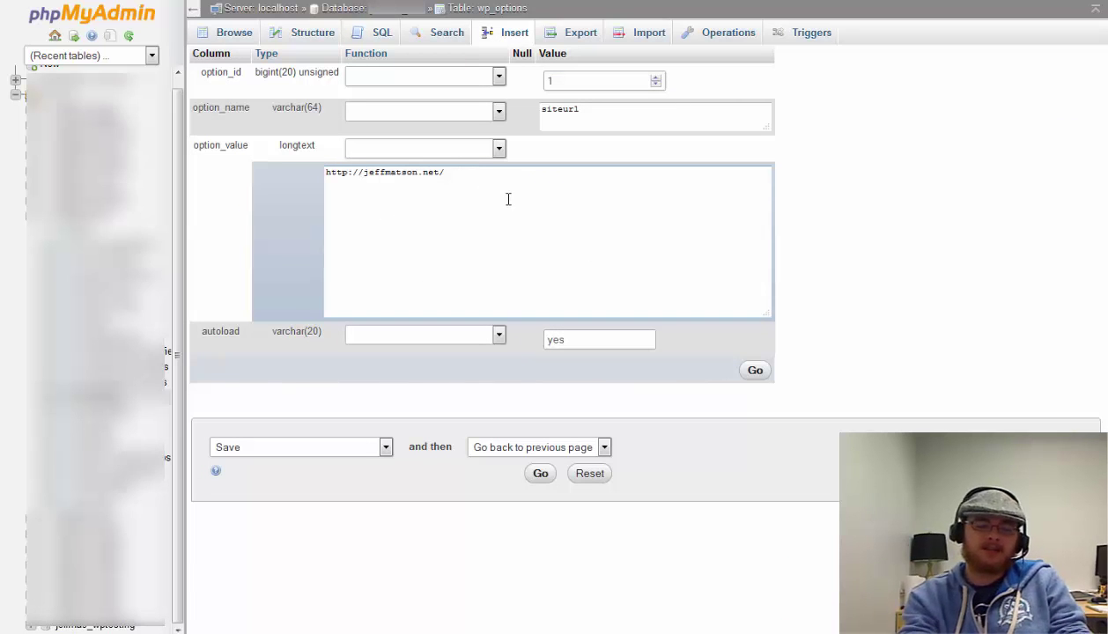
text(test,.)
key(BackSpace)
key(BackSpace)
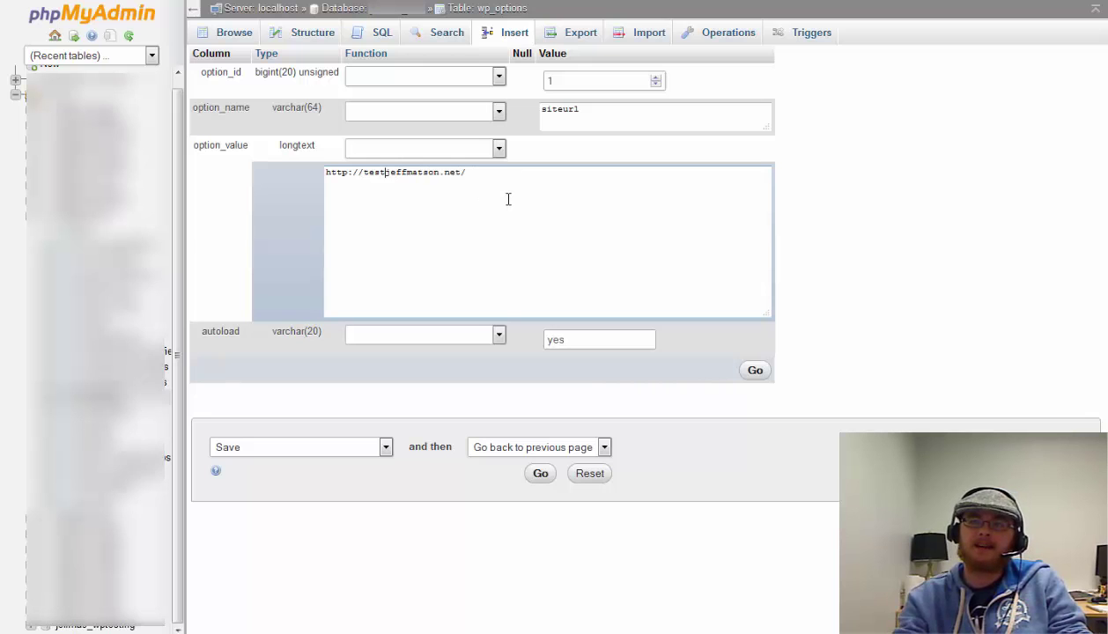
text(.)
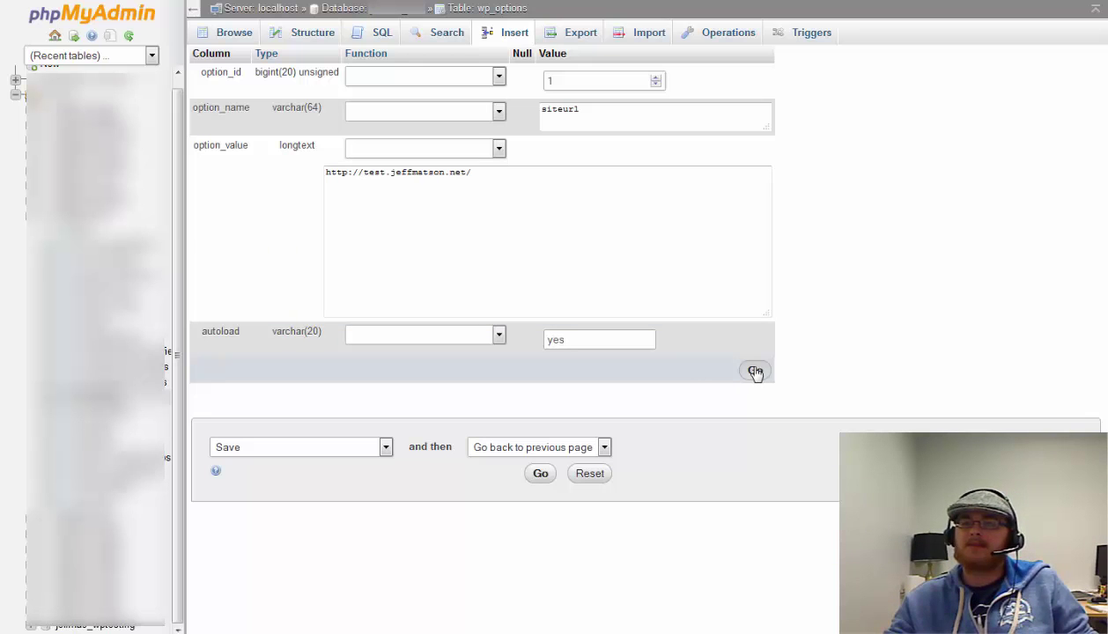
click(755, 370)
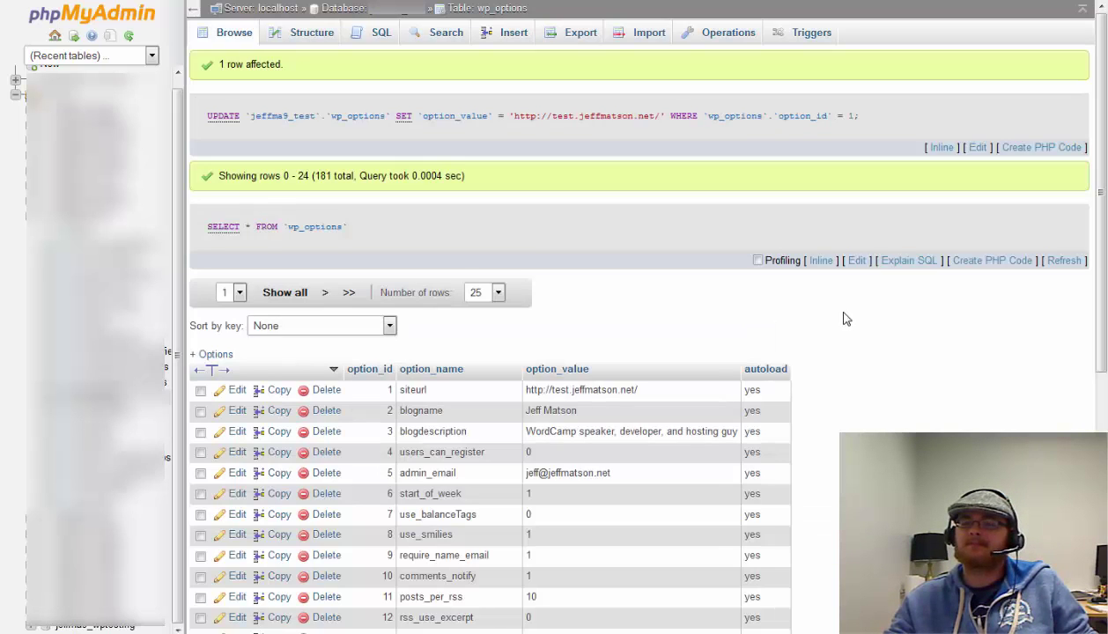
scroll(844, 319, down, 5)
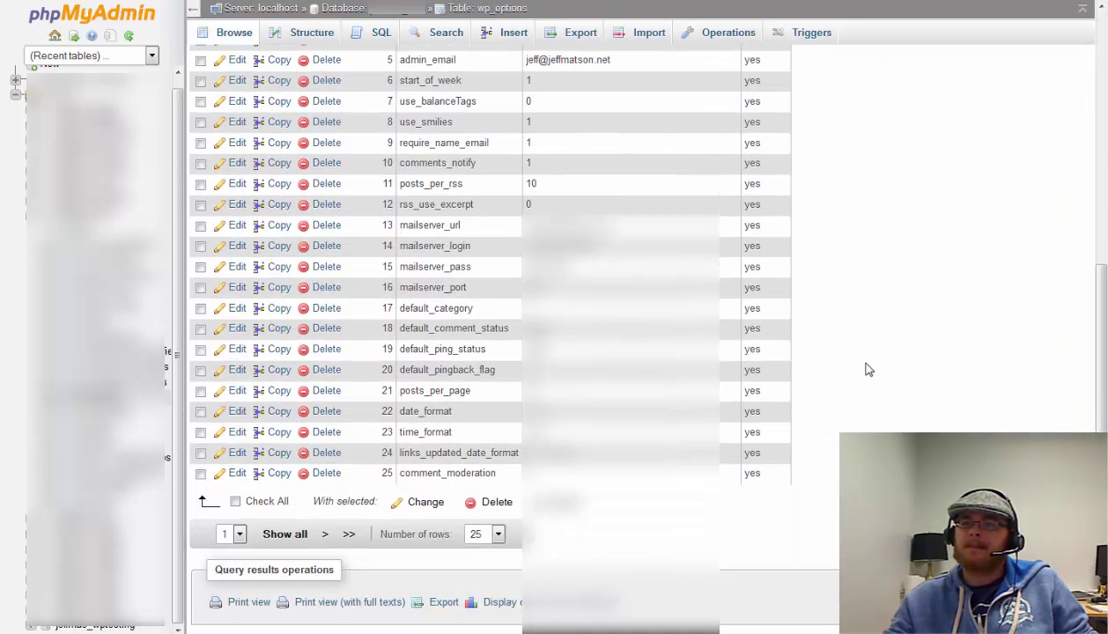
scroll(868, 370, up, 5)
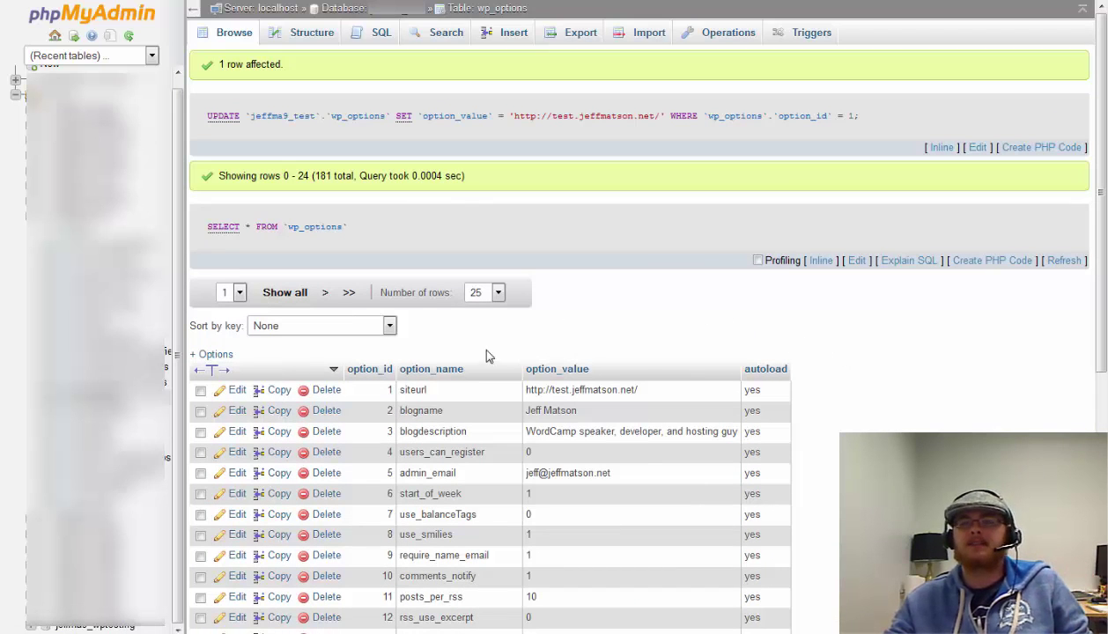
click(118, 220)
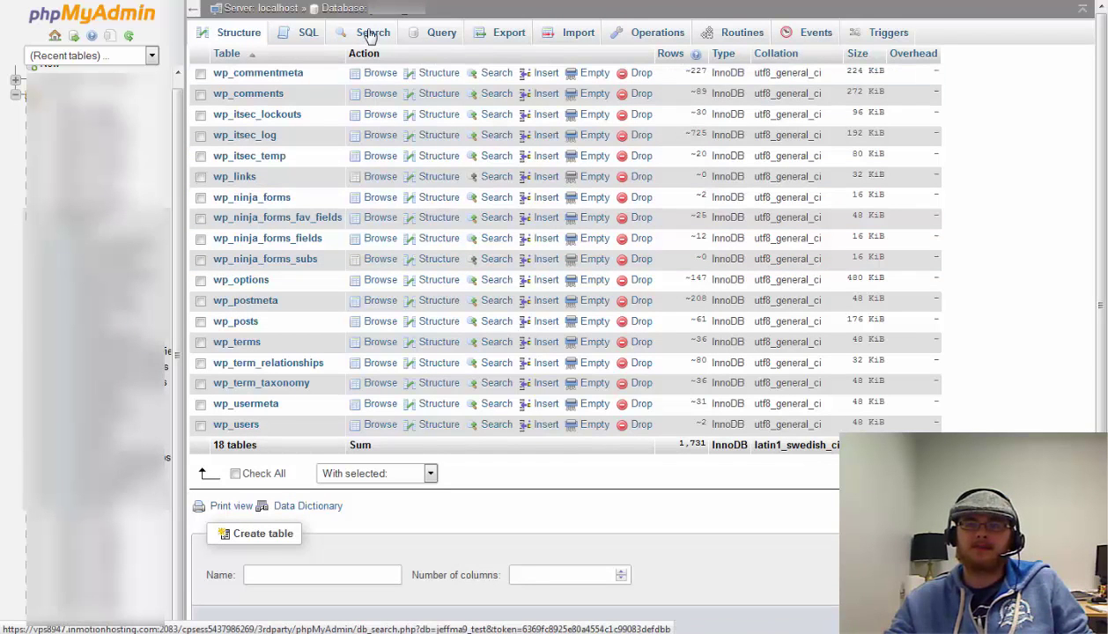
Search all tables of the test database for 'jeffmatson.net', which finds 110 matches
click(372, 33)
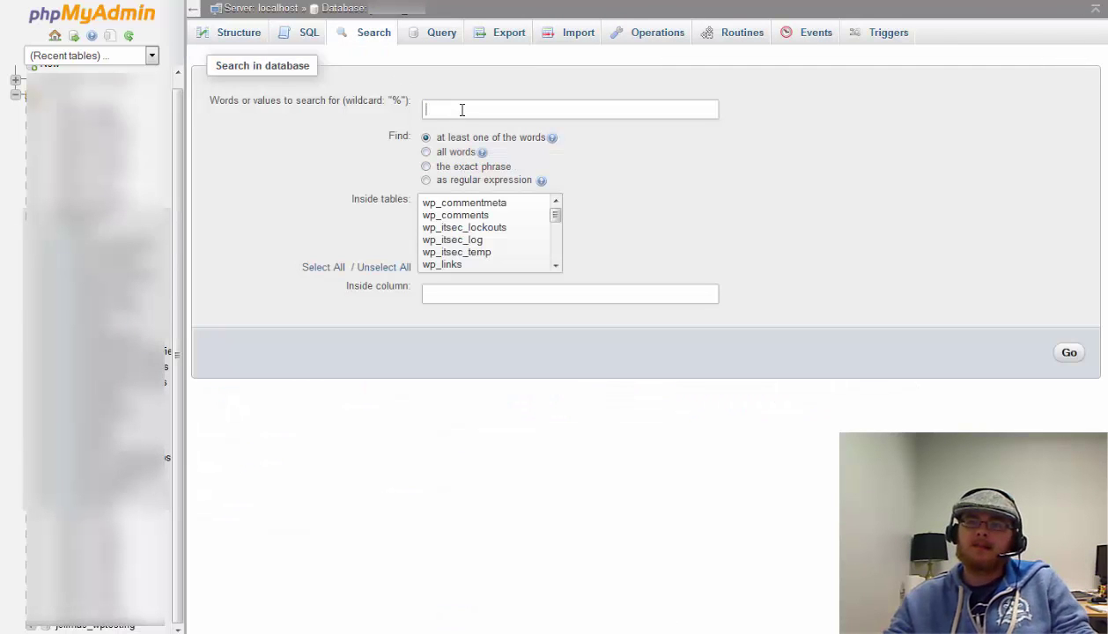
text(jes)
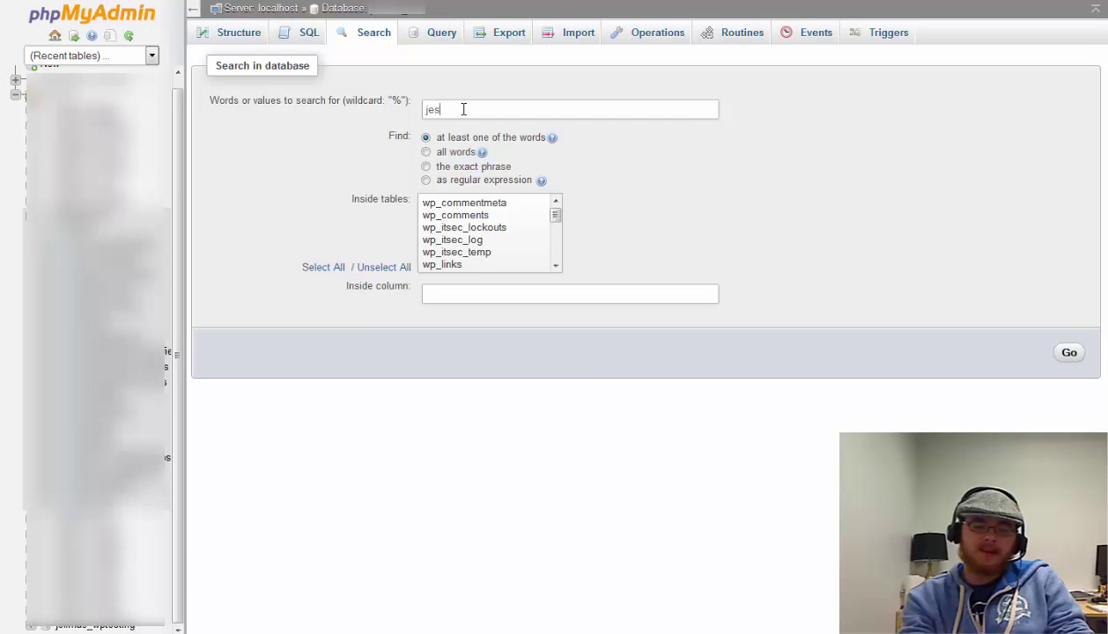
key(BackSpace)
key(BackSpace)
text(effmatson)
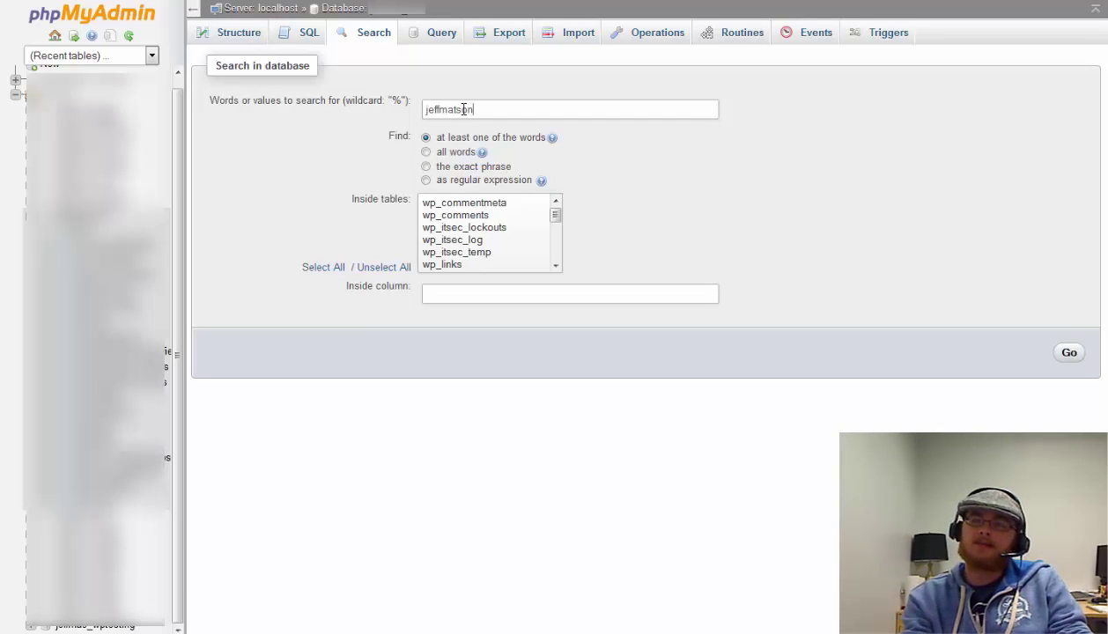
text(.net)
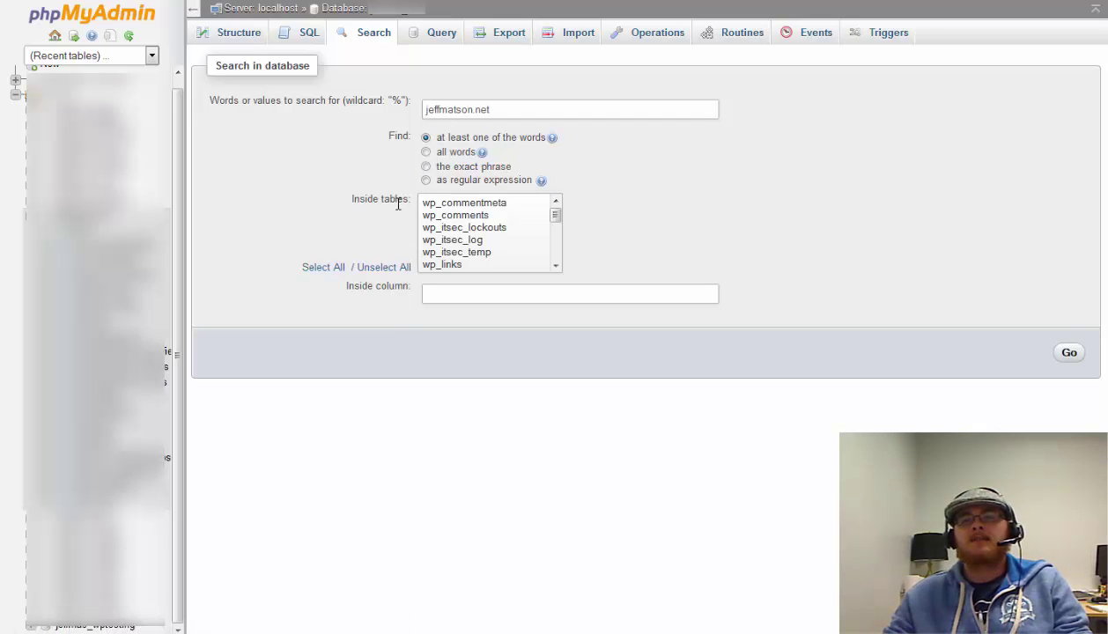
click(316, 270)
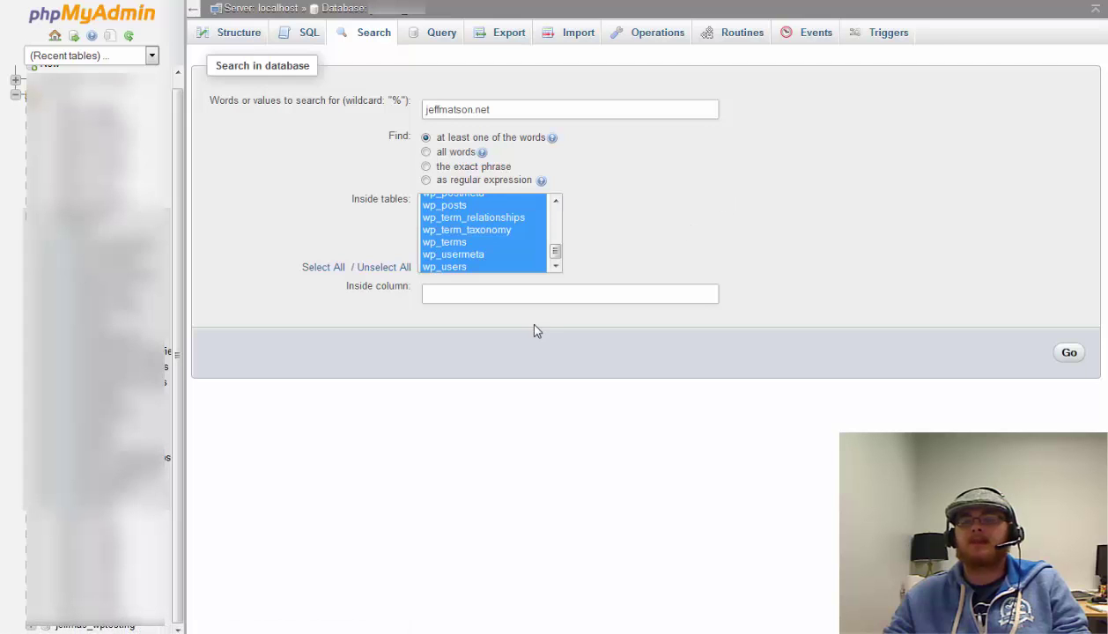
click(1069, 354)
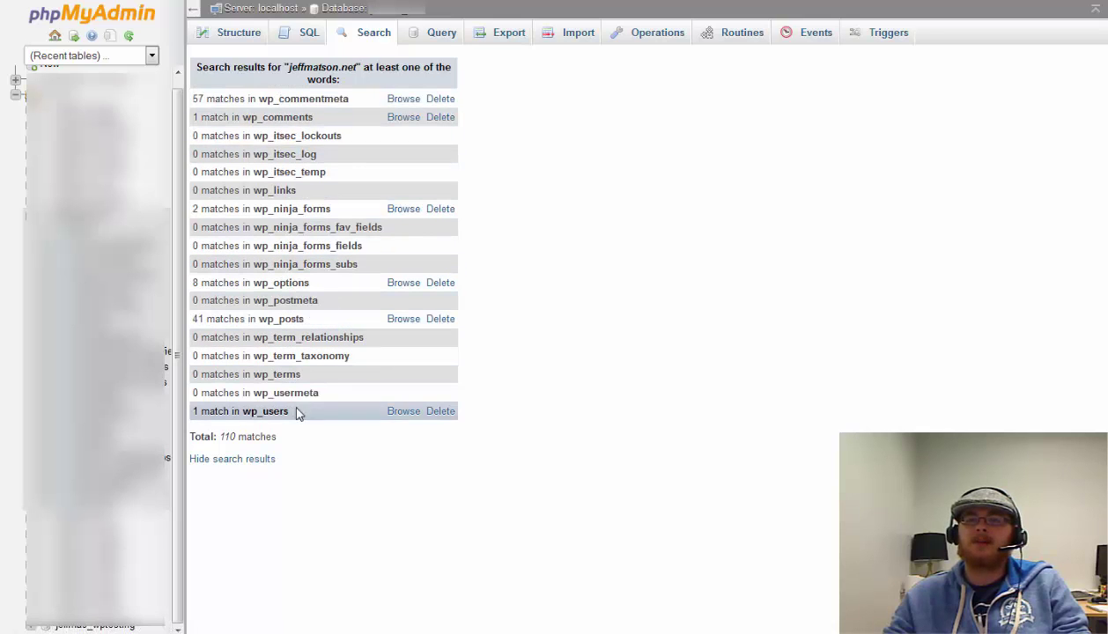
Browse the matching wp_ninja_forms rows, open the first one for editing, then go back to the table list
click(404, 211)
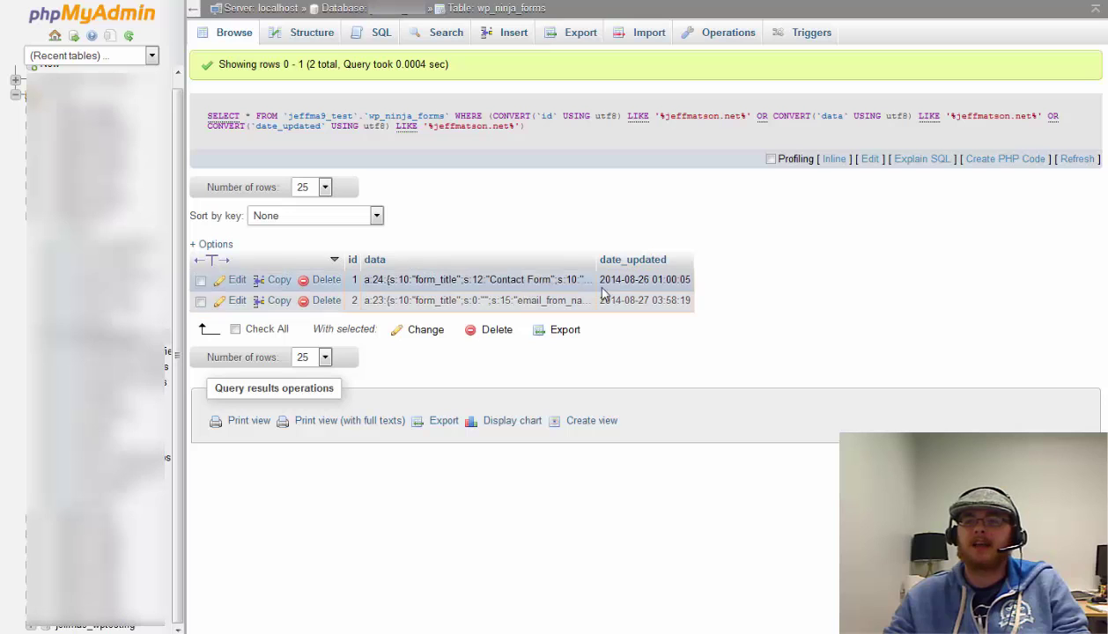
click(235, 280)
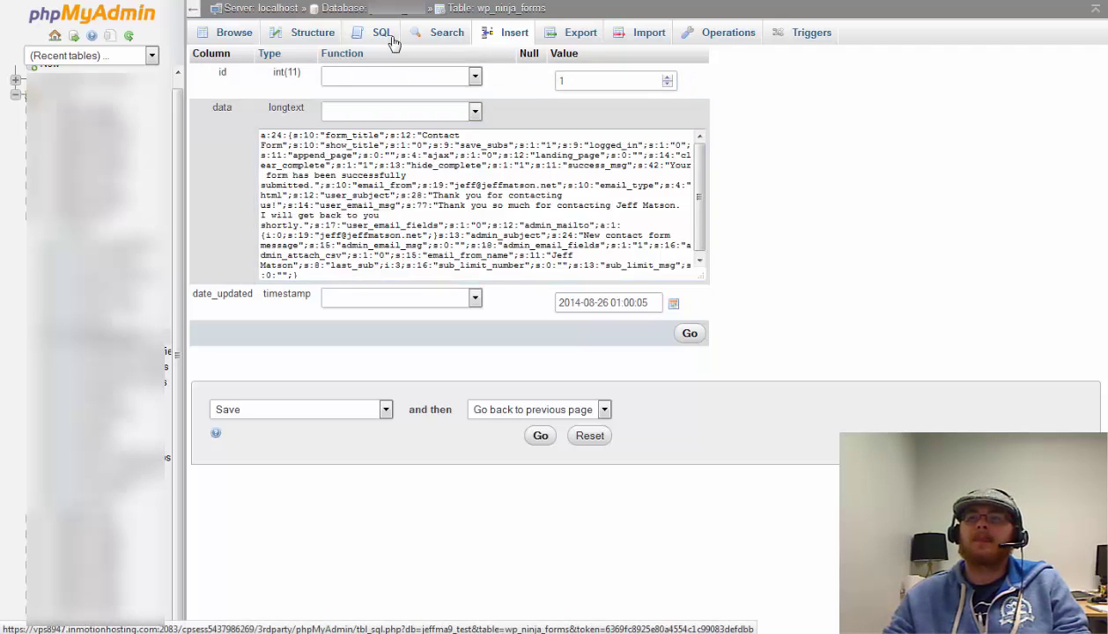
click(438, 33)
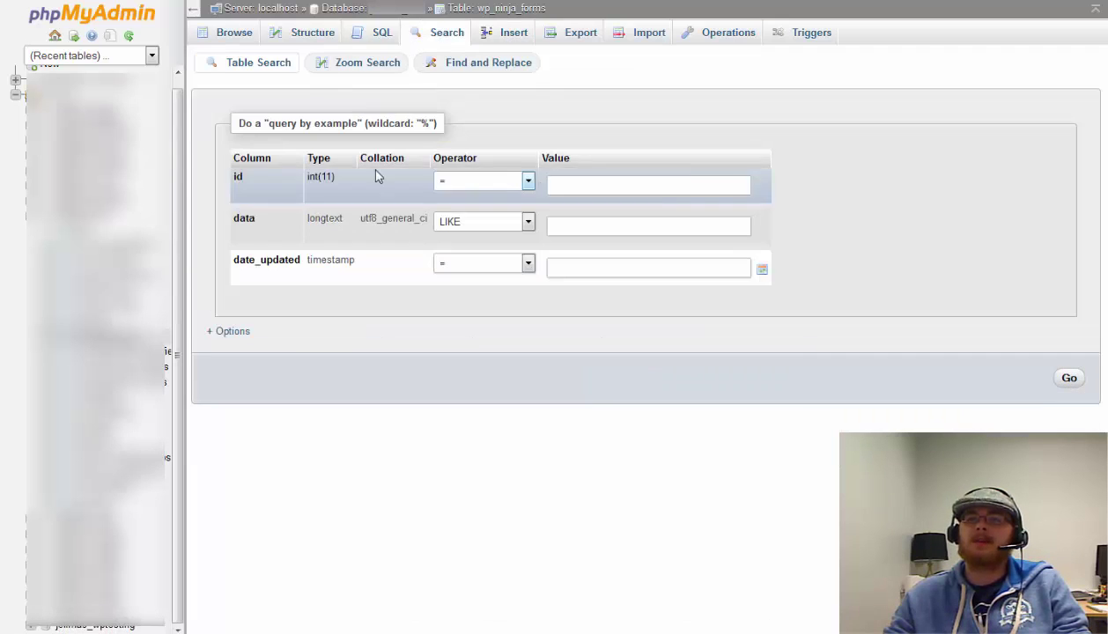
click(430, 32)
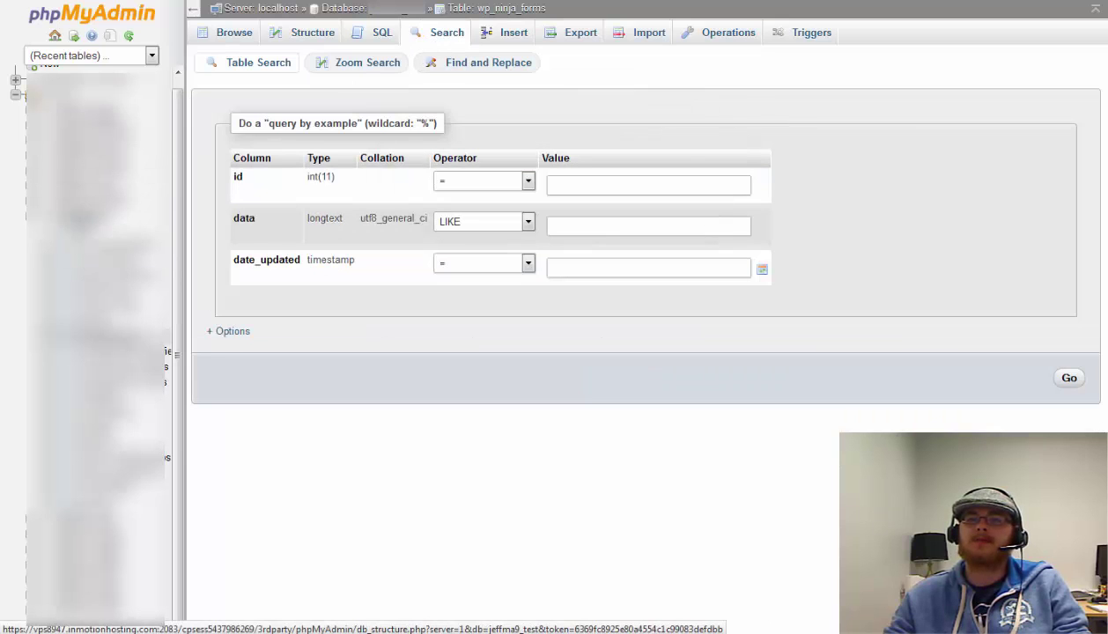
click(348, 62)
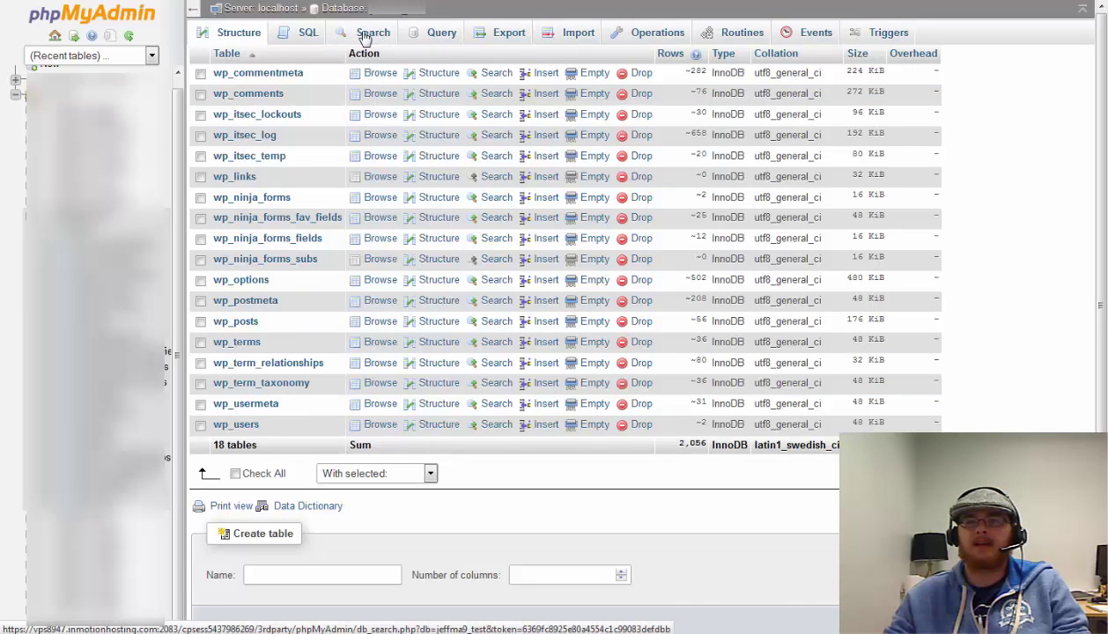
Search every table of the database again for 'jeffmatson.net'
click(370, 34)
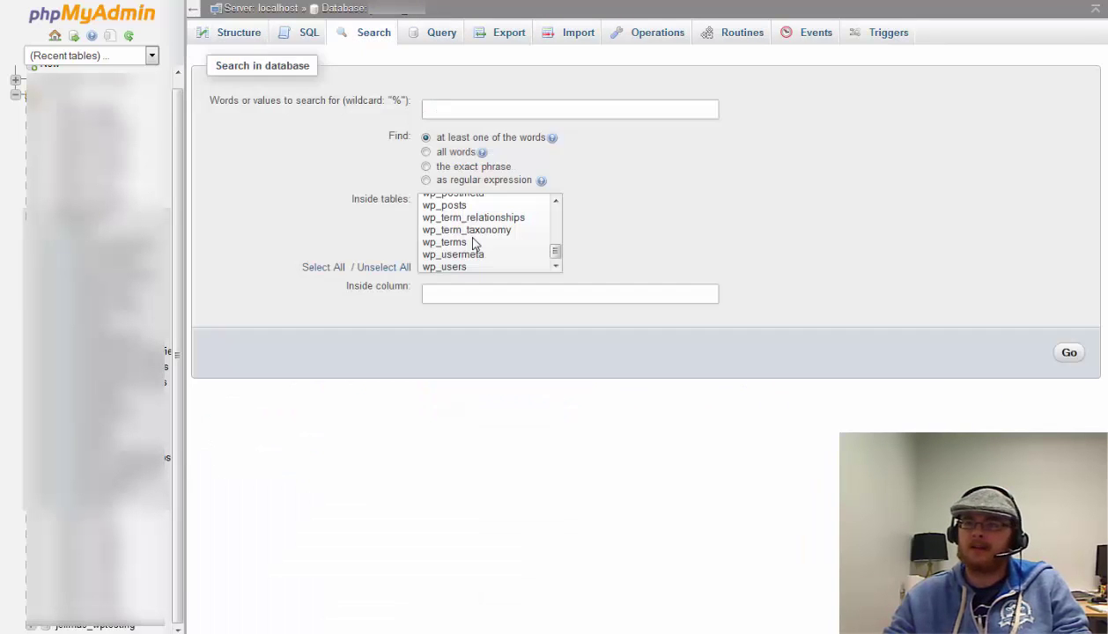
click(500, 106)
text(jeffmatson.net)
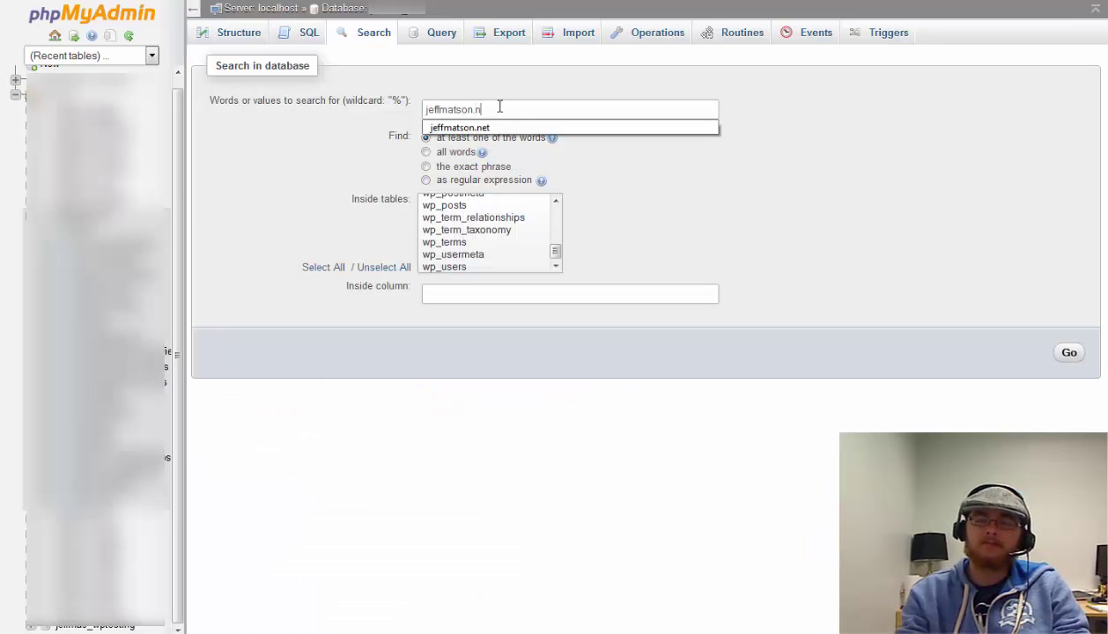
click(324, 267)
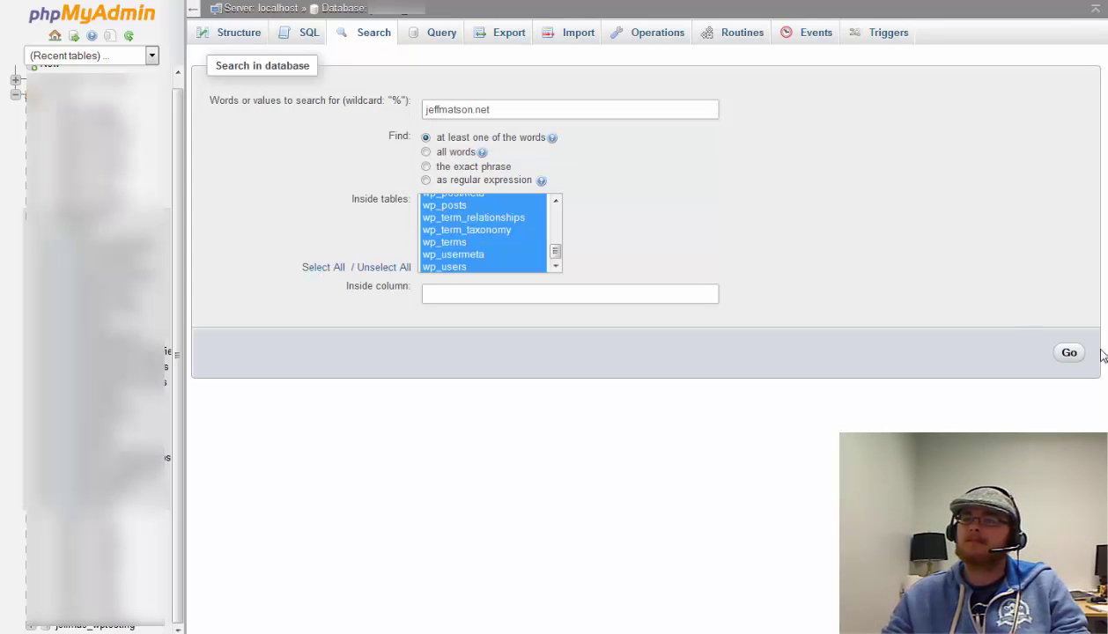
click(1069, 353)
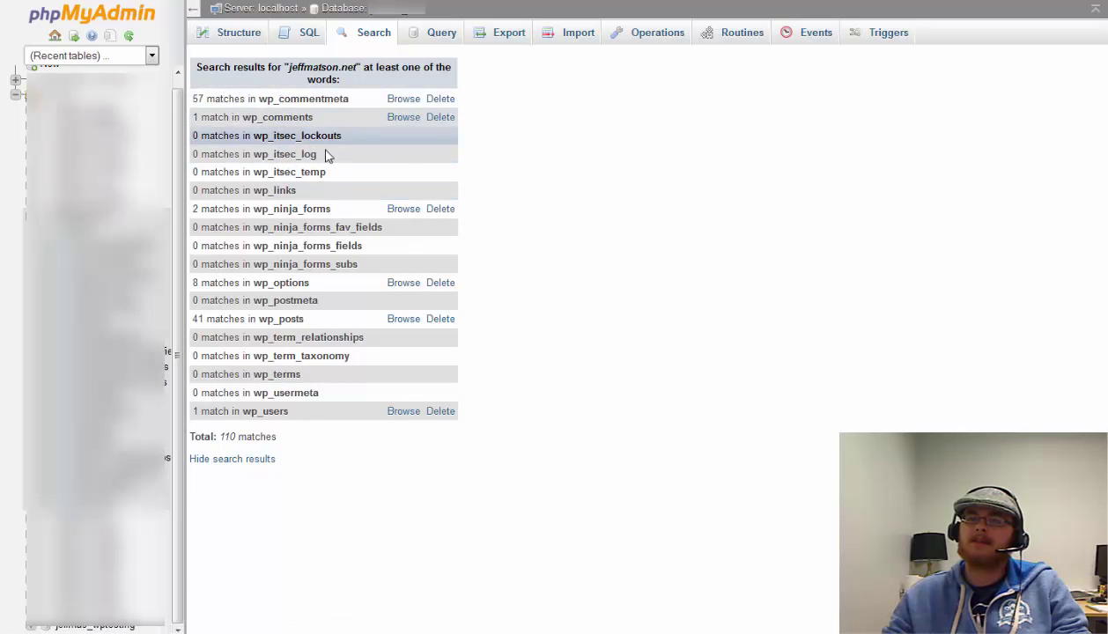
click(401, 283)
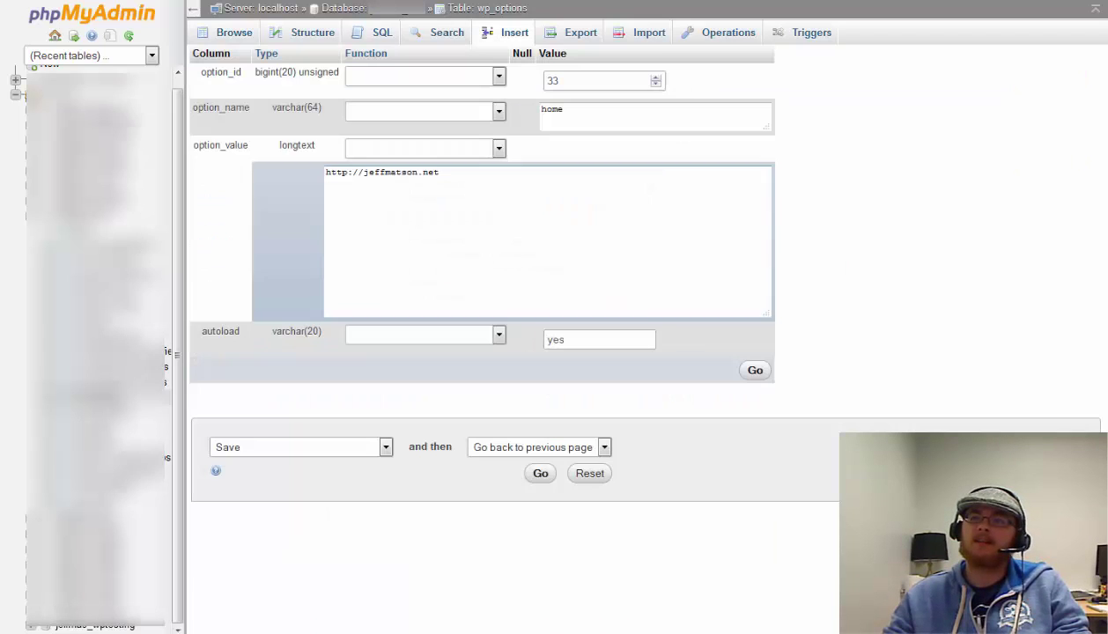
click(364, 173)
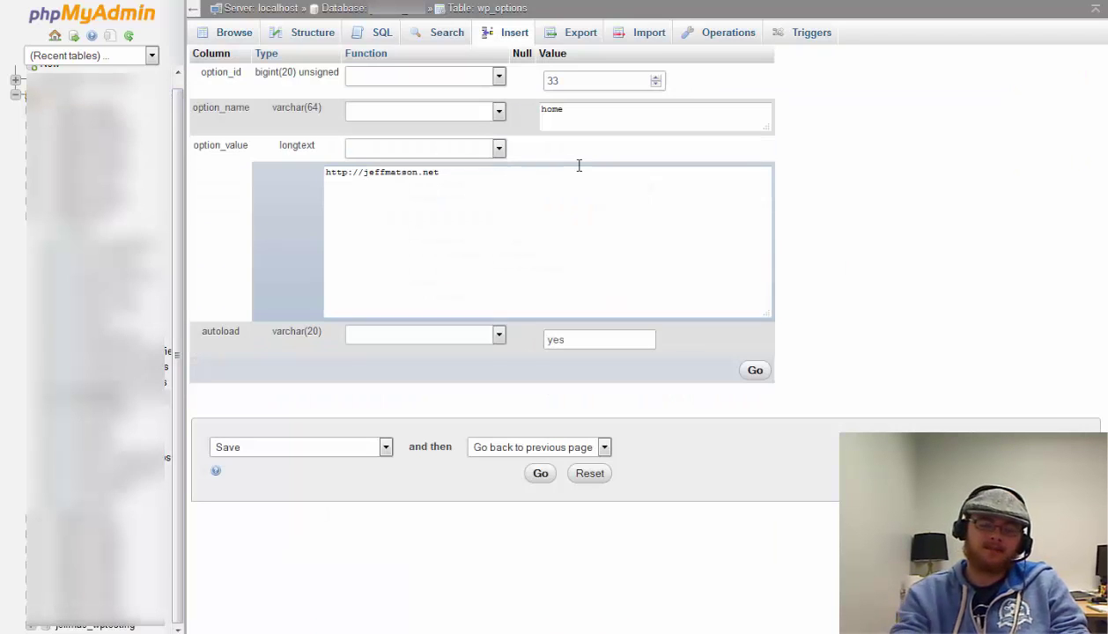
text(test.)
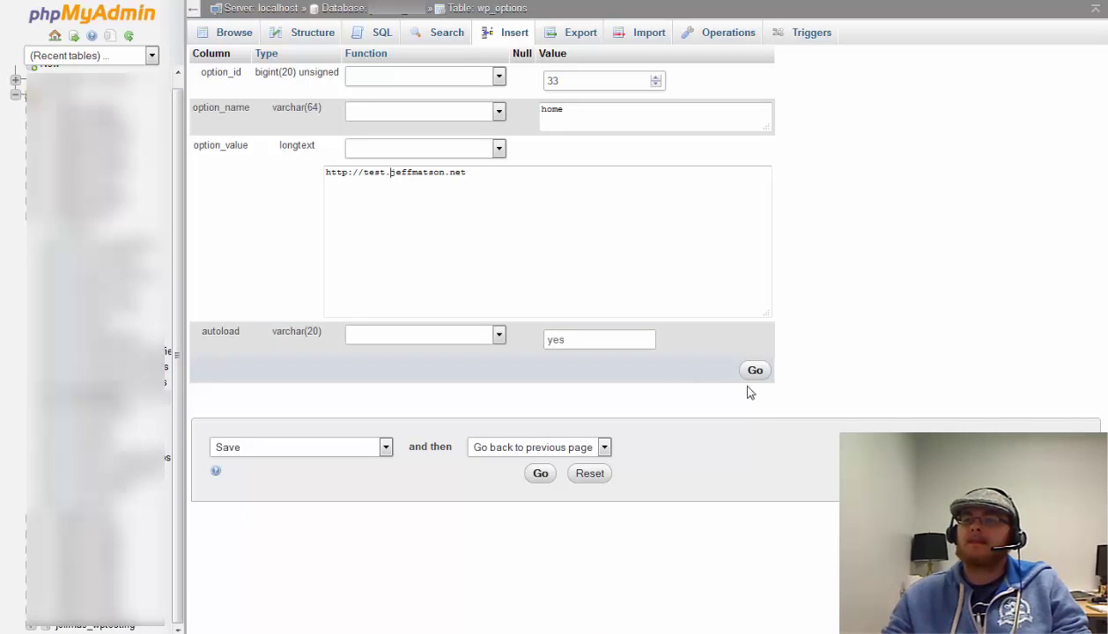
click(756, 373)
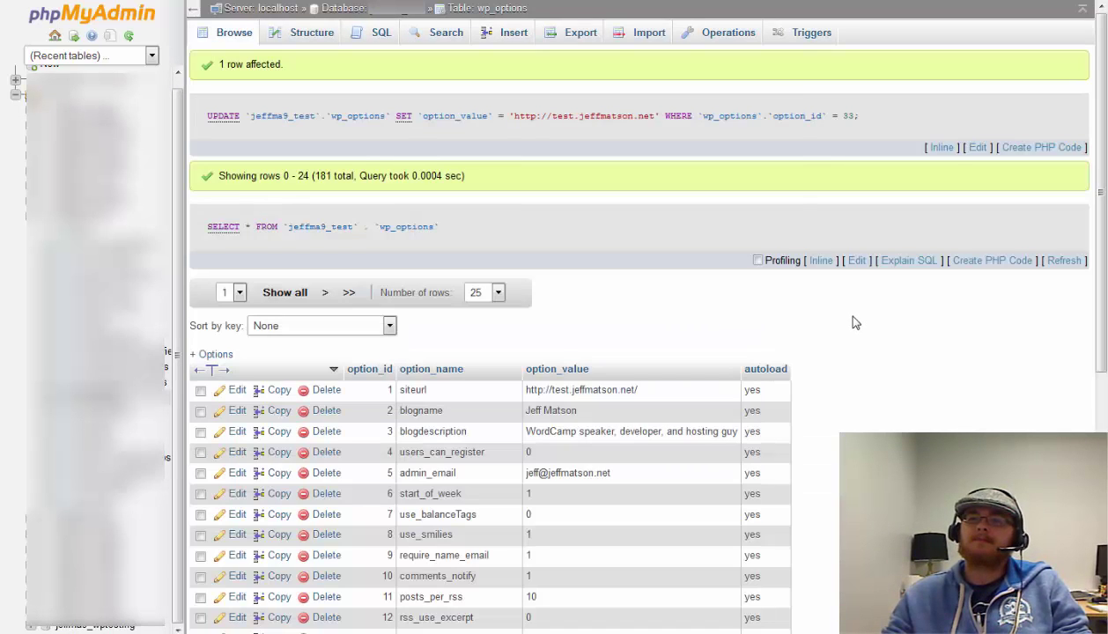
scroll(852, 324, down, 4)
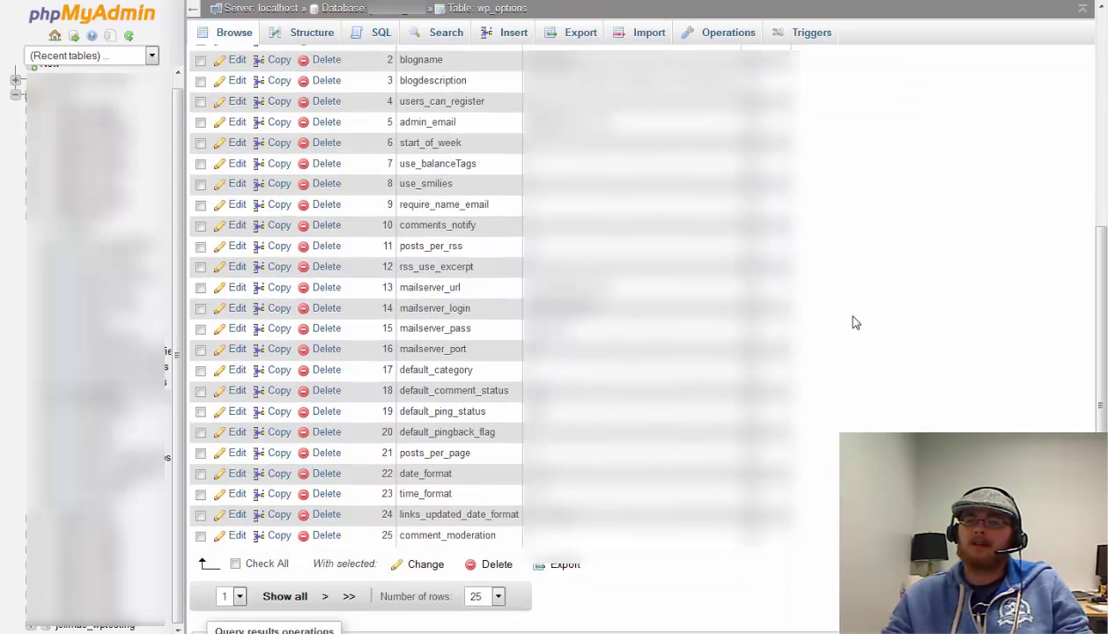
scroll(905, 353, up, 5)
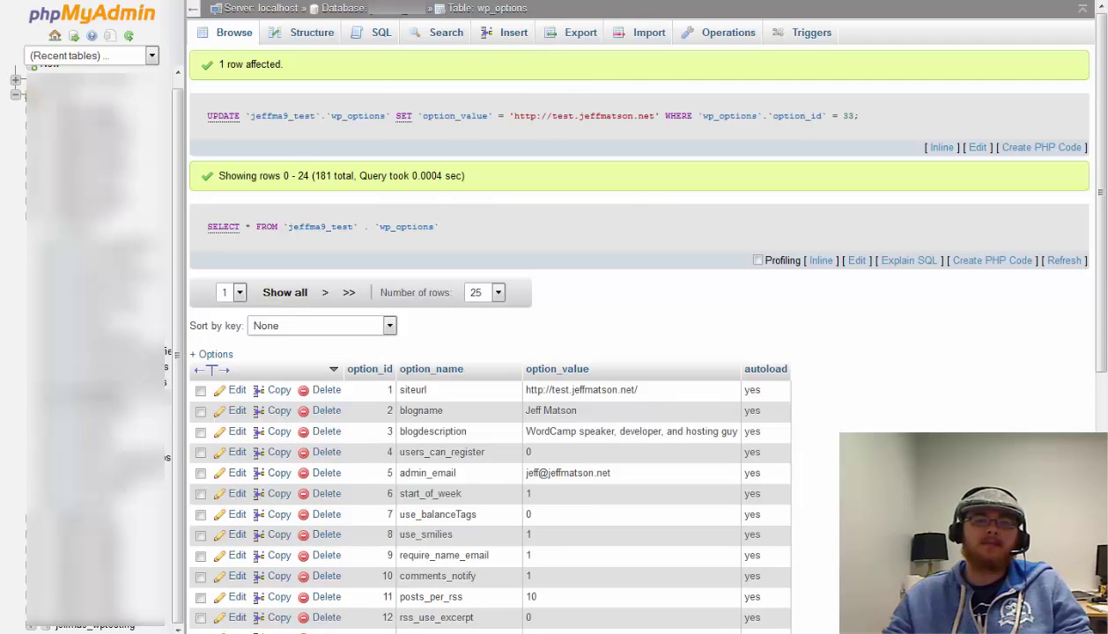
key(ctrl+t)
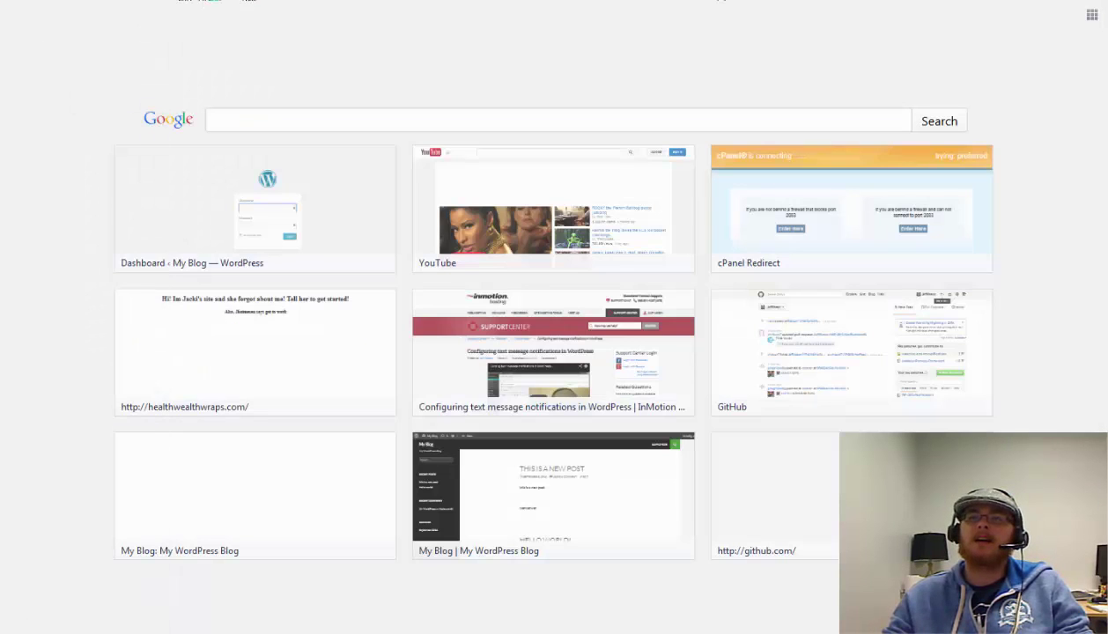
Load the test.jeffmatson.net site and check its Contact Me and Projects pages
text(st_)
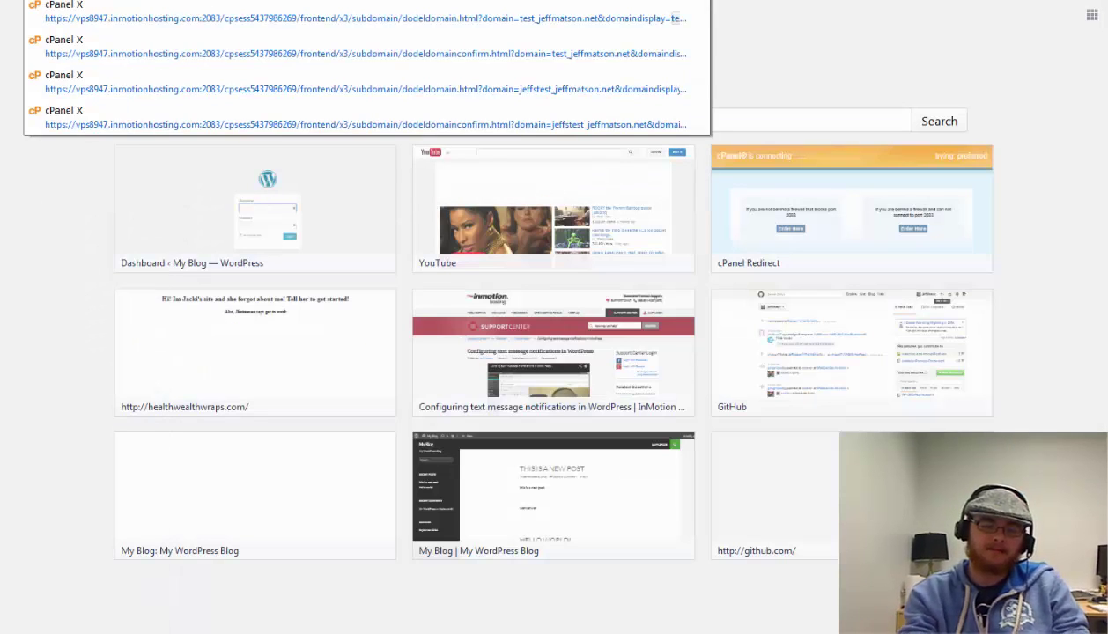
key(Return)
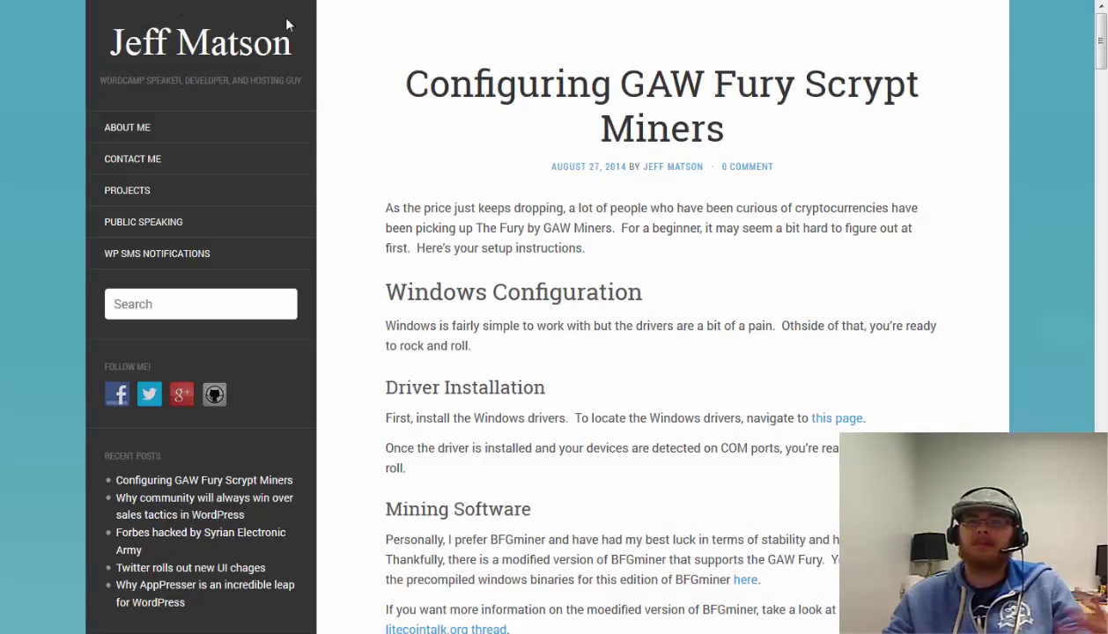
scroll(454, 93, down, 1)
scroll(452, 92, down, 4)
scroll(386, 82, up, 5)
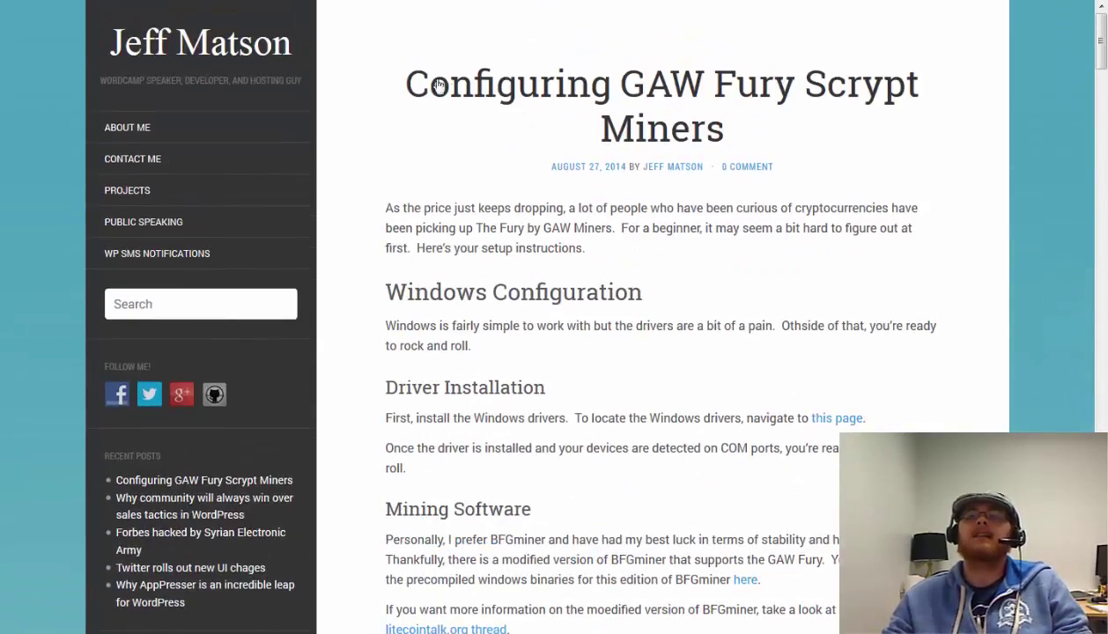
scroll(438, 83, down, 7)
scroll(236, 67, up, 7)
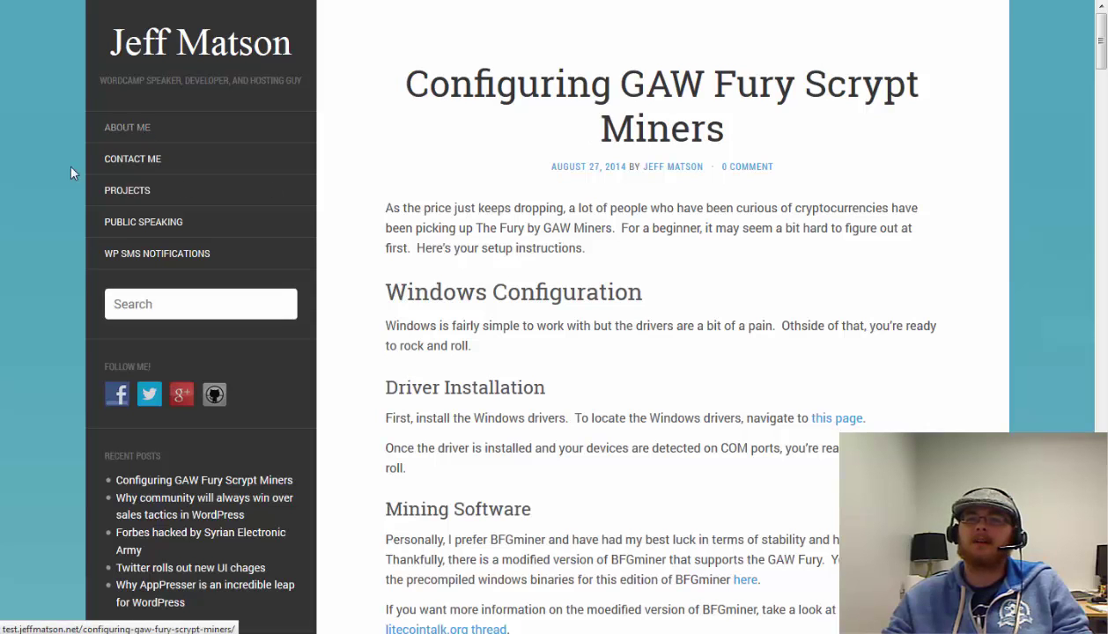
click(155, 164)
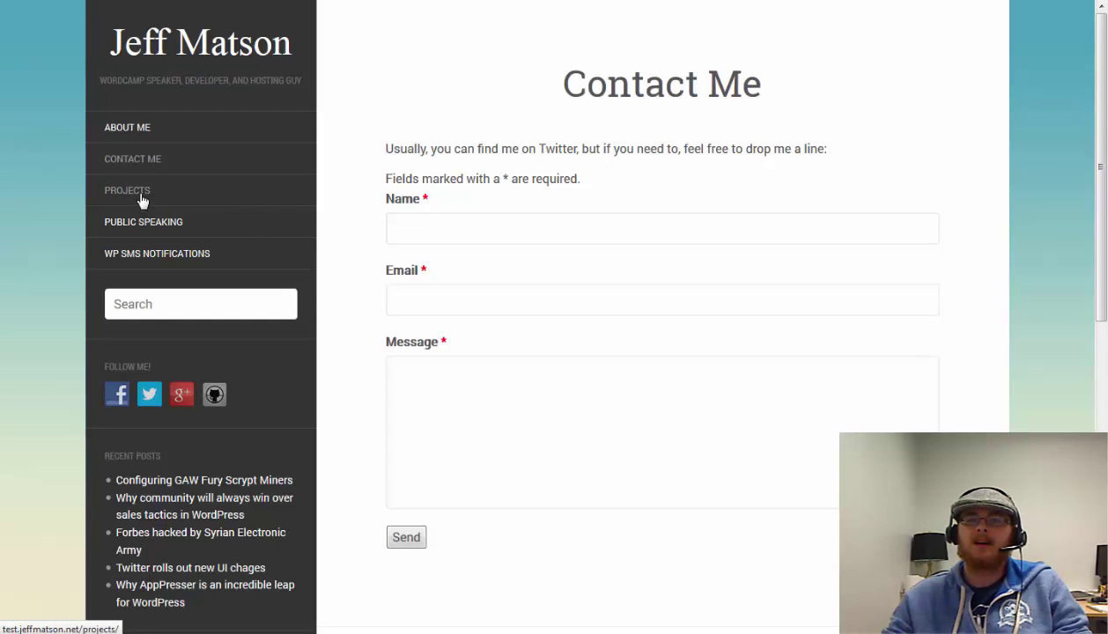
click(141, 199)
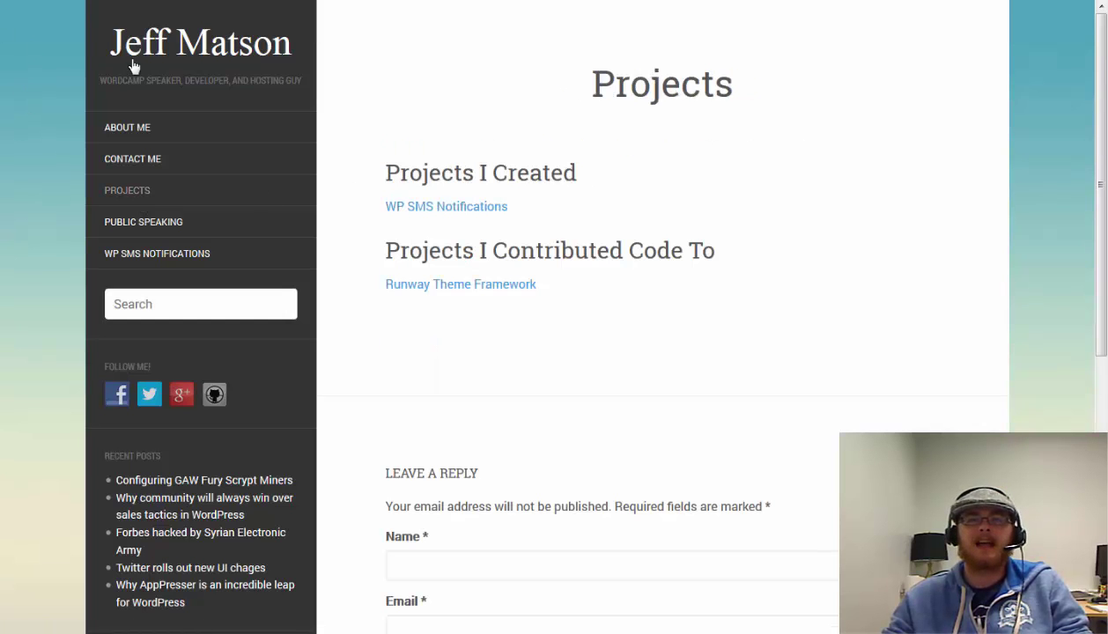